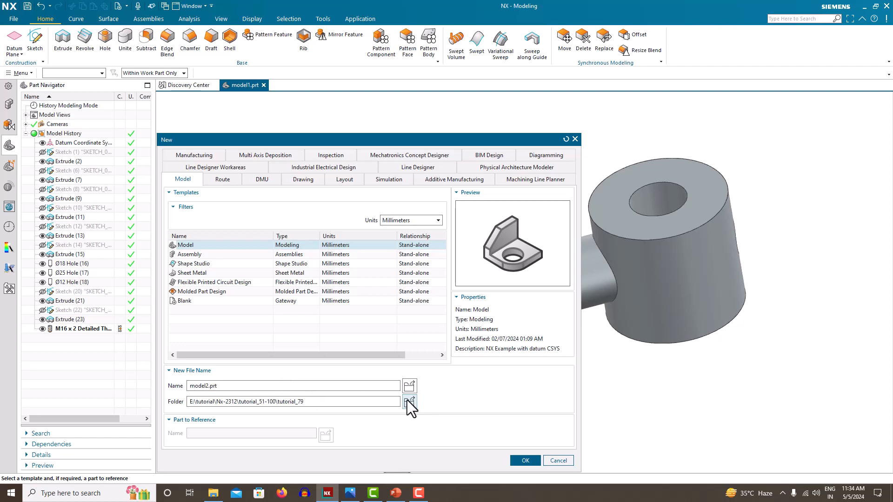
- Create the new millimetre model part model2.prt and show the reference drawing Untitled7.png beside the modeling window
left_click(526, 460)
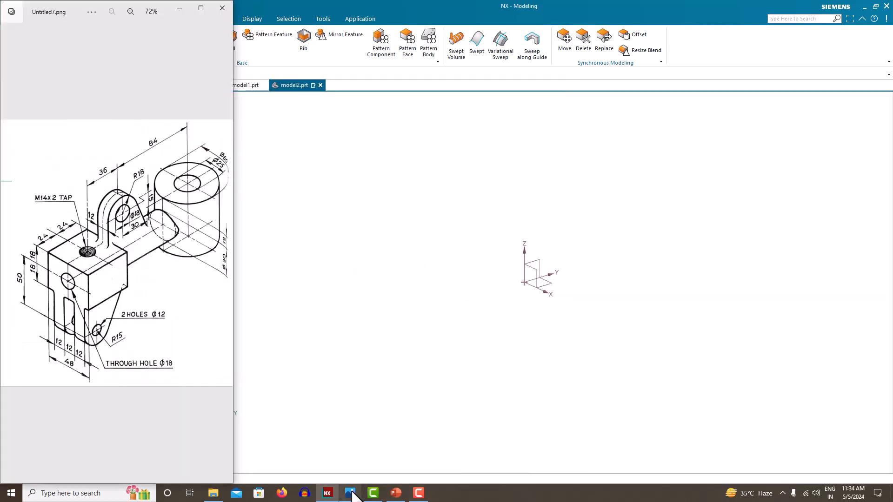
key("super+Down")
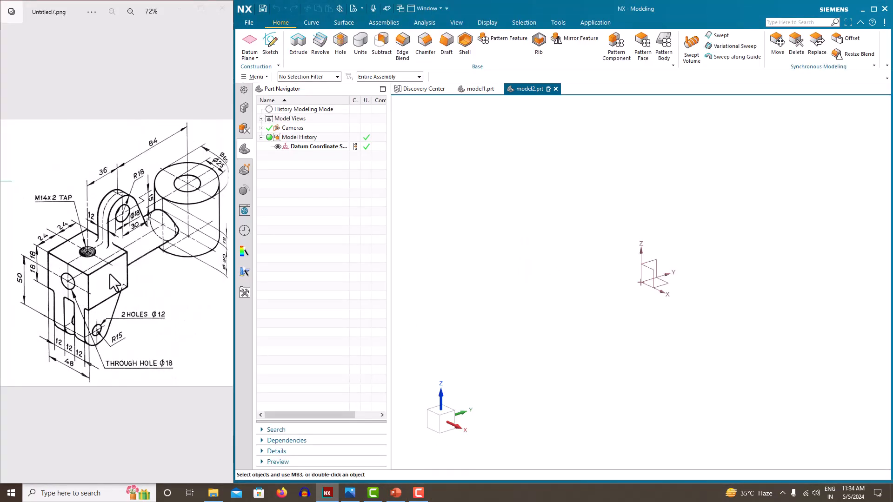
- Start a sketch on the Front plane and draw a rectangle about 290 mm wide around the origin
left_click(274, 41)
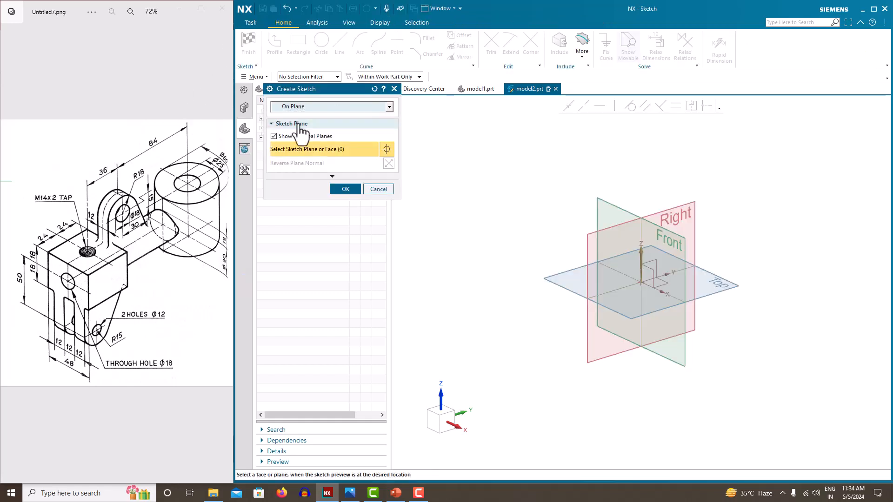
left_click(682, 237)
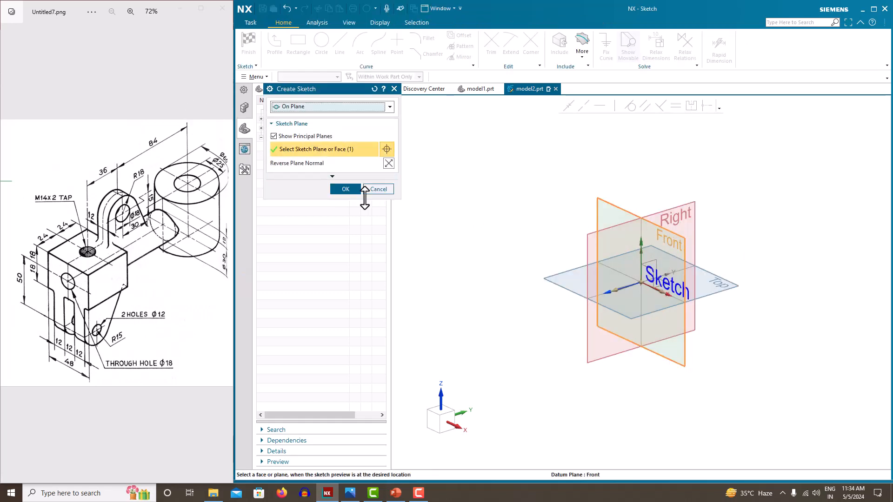
left_click(357, 191)
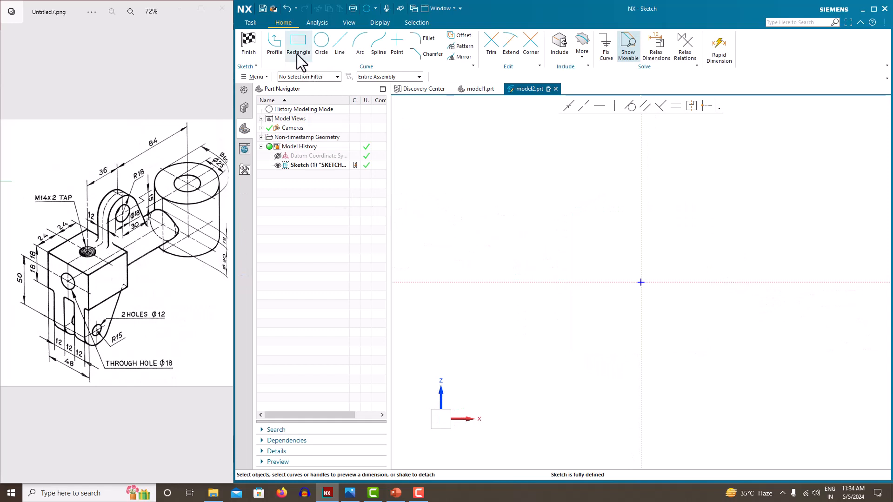
left_click(298, 49)
left_click(581, 249)
left_click(701, 321)
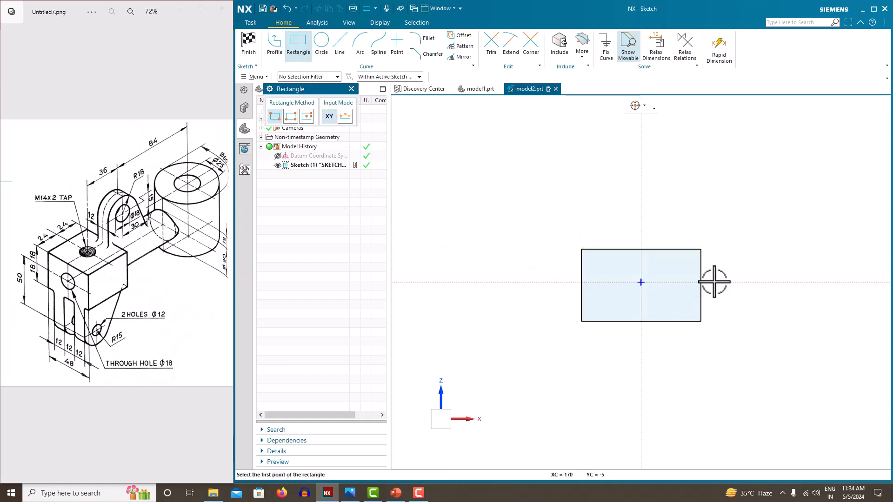
key("Escape")
- Dimension the rectangle's lower edge at 48 mm and scale the entire sketch to that value
left_click(642, 321)
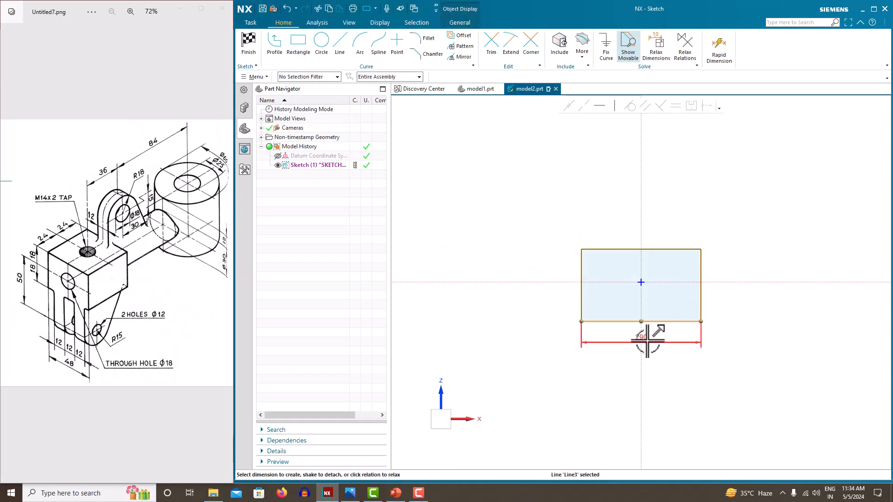
left_click(645, 340)
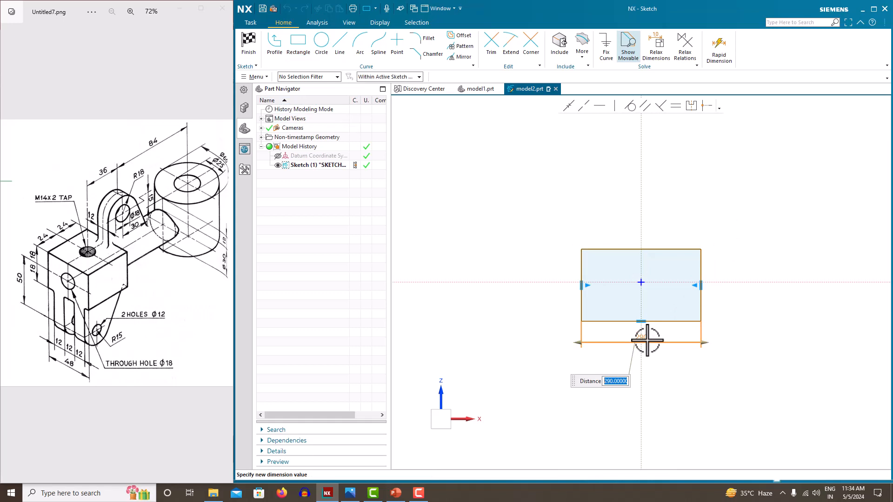
type("48")
key("Return")
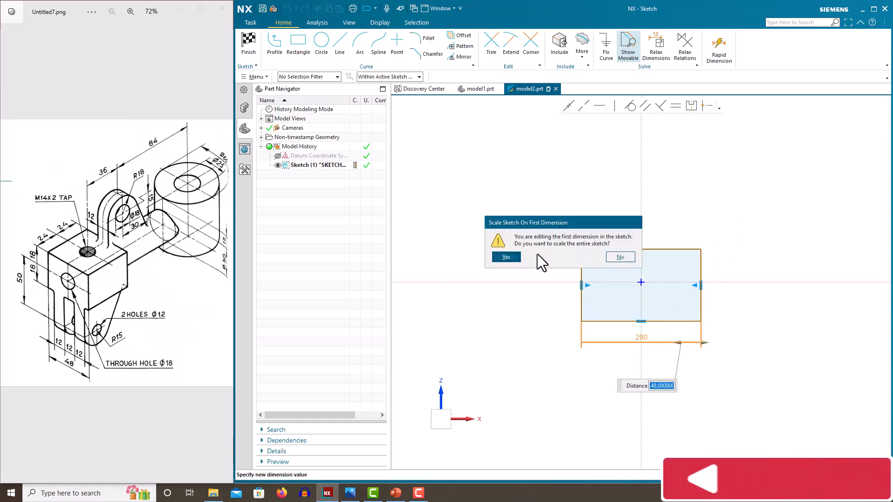
left_click(503, 255)
scroll(628, 283, "up", 5)
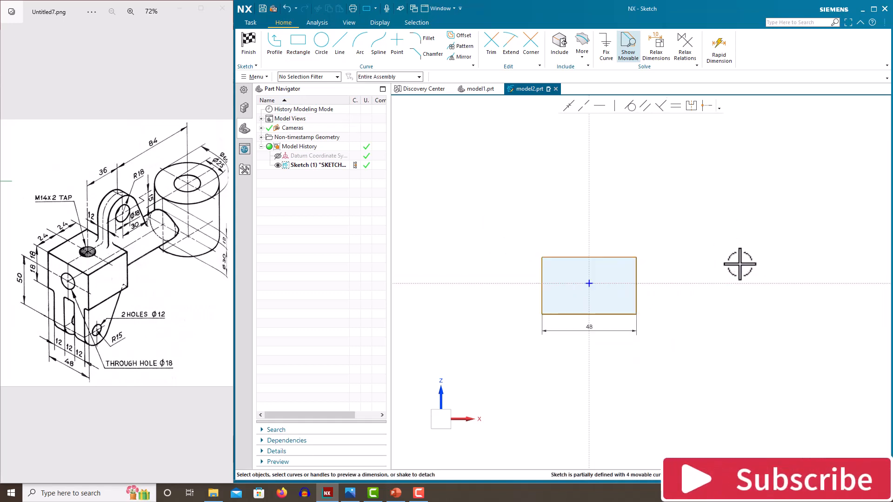
- Dimension the rectangle's vertical side at 36 mm
left_click(646, 270)
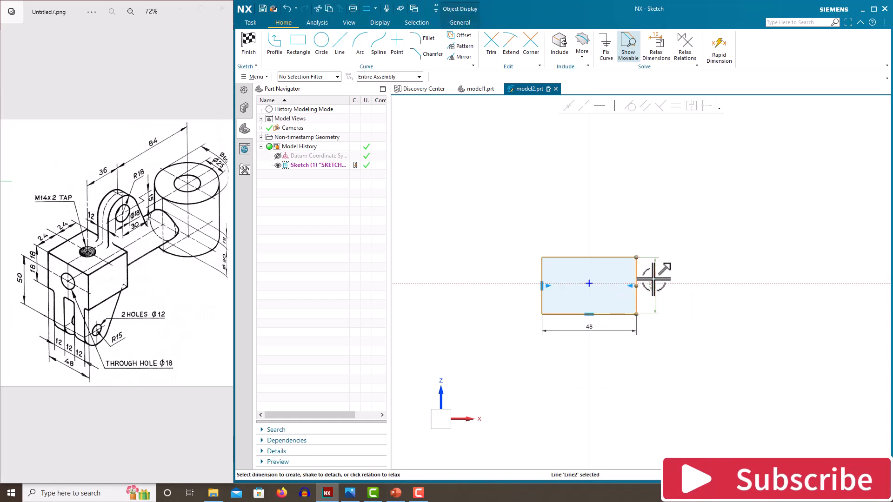
left_click(653, 279)
type("36")
key("Return")
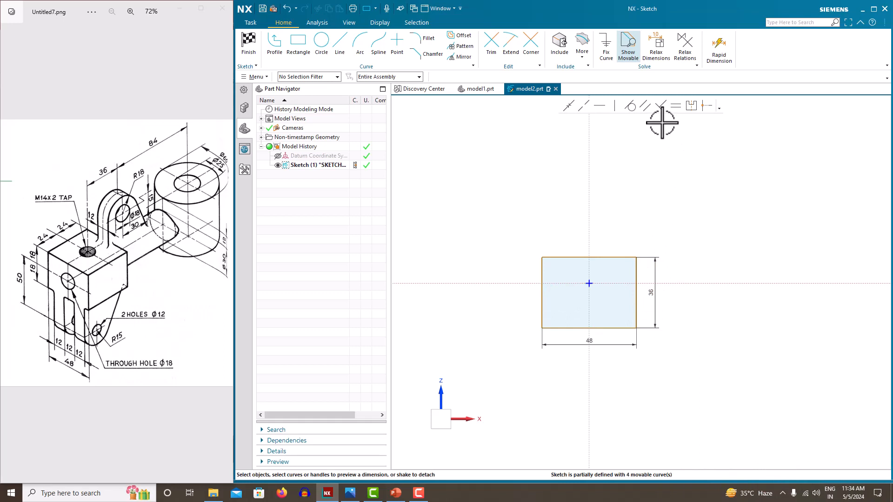
- Make the upper and lower right corners of the rectangle symmetric about the horizontal sketch axis
left_click(692, 106)
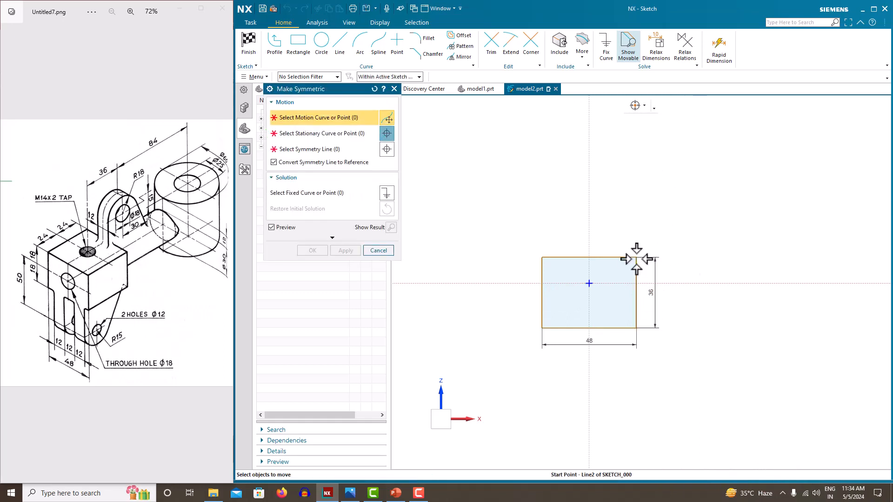
left_click(637, 258)
left_click(637, 328)
left_click(674, 283)
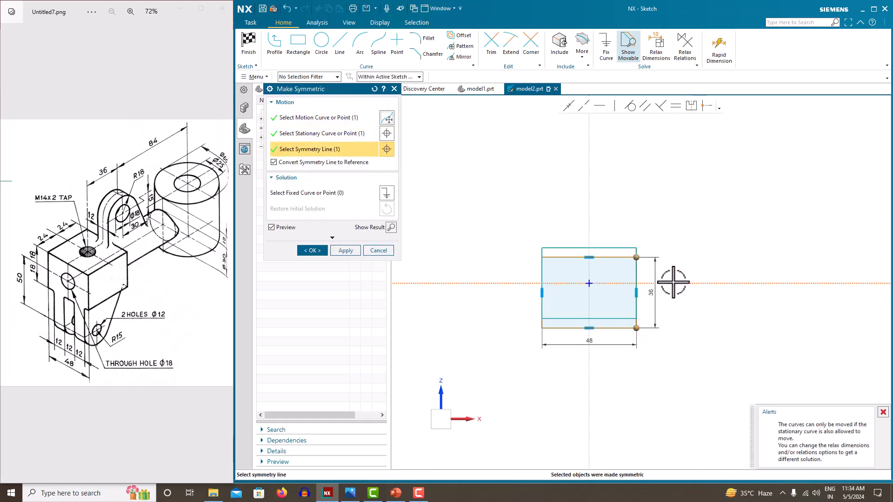
left_click(347, 250)
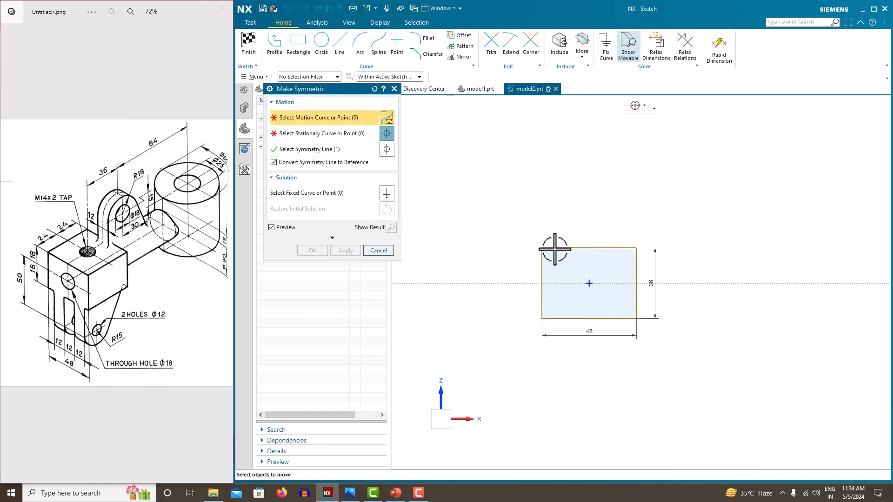
- Make the rectangle's two upper corners symmetric about the vertical sketch axis and finish the sketch
left_click(636, 248)
left_click(542, 248)
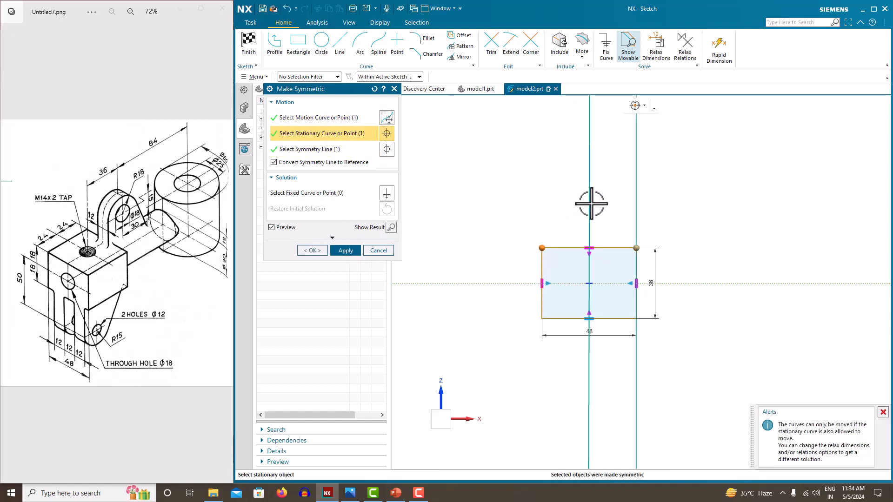
left_click(368, 154)
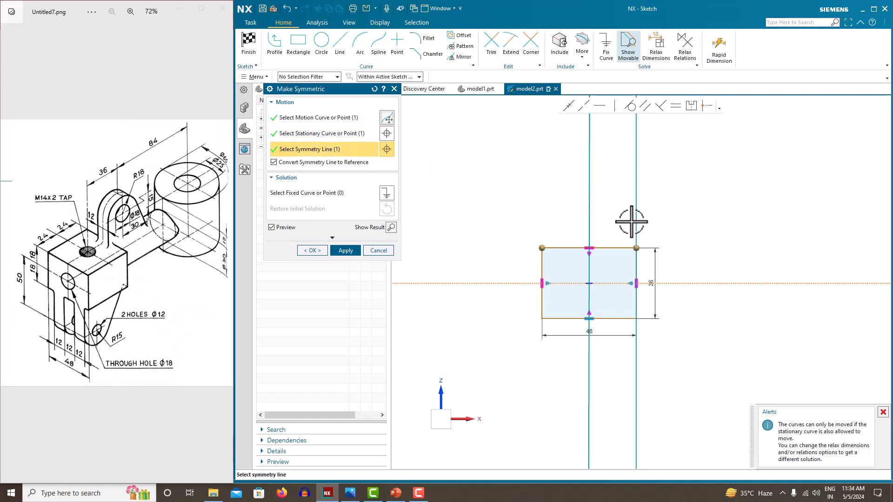
left_click(590, 216)
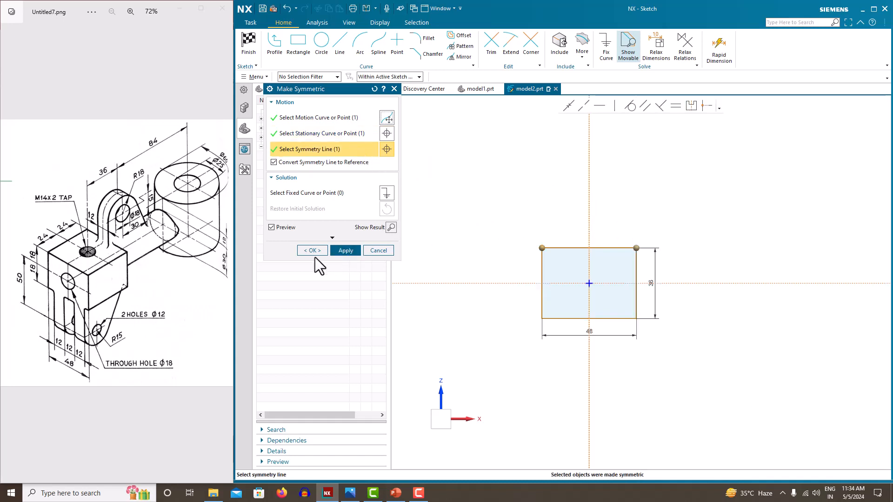
left_click(319, 251)
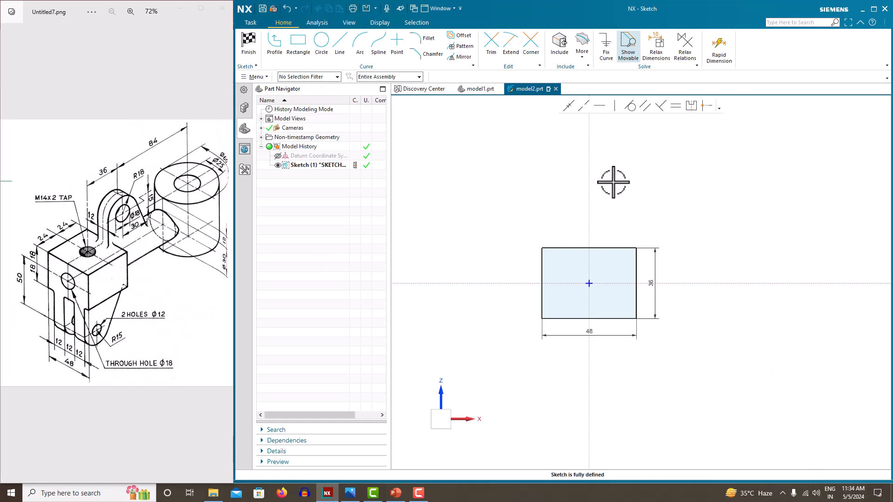
right_click(614, 183)
left_click(621, 186)
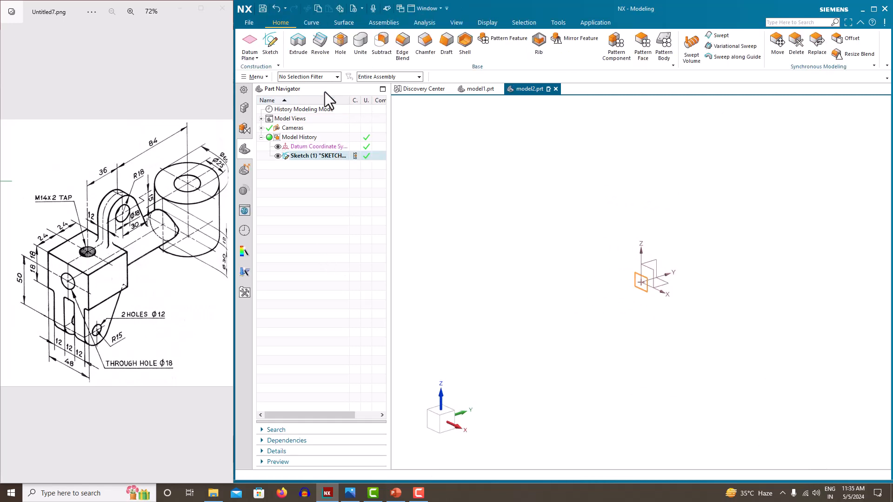
- Extrude the 48 × 36 mm rectangle with a symmetric width of 48 mm
left_click(298, 49)
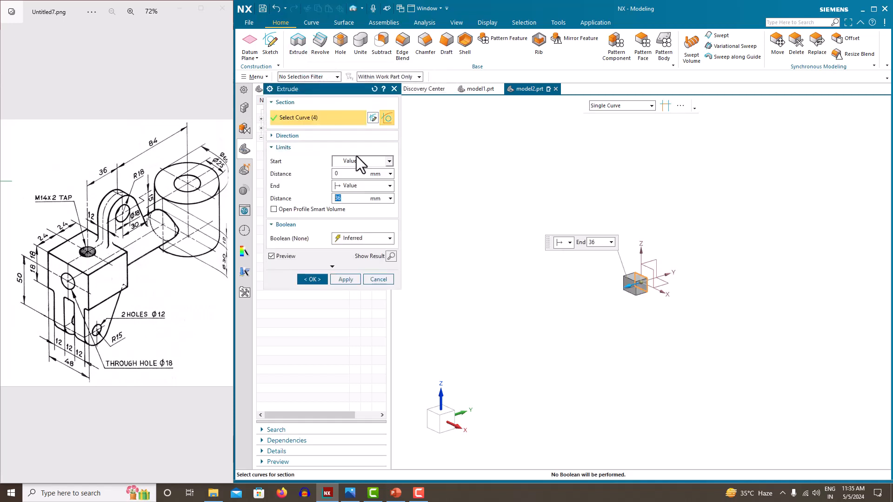
left_click(360, 185)
left_click(358, 215)
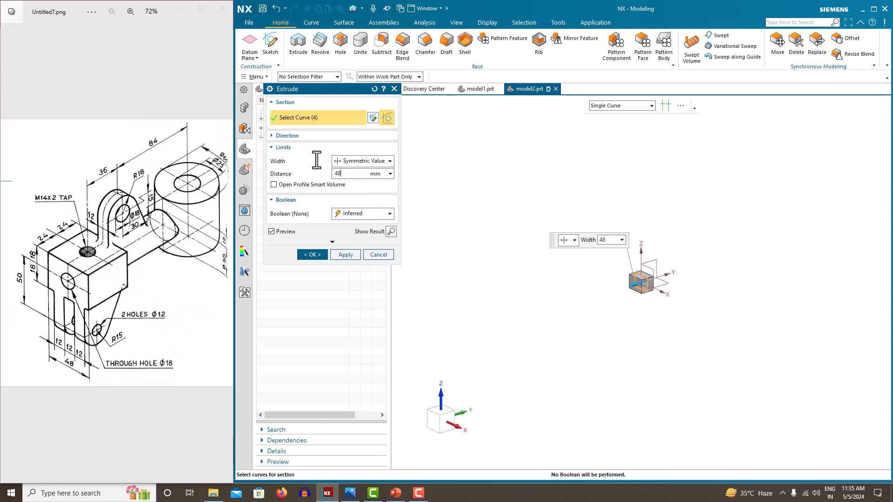
type("48")
left_click(312, 255)
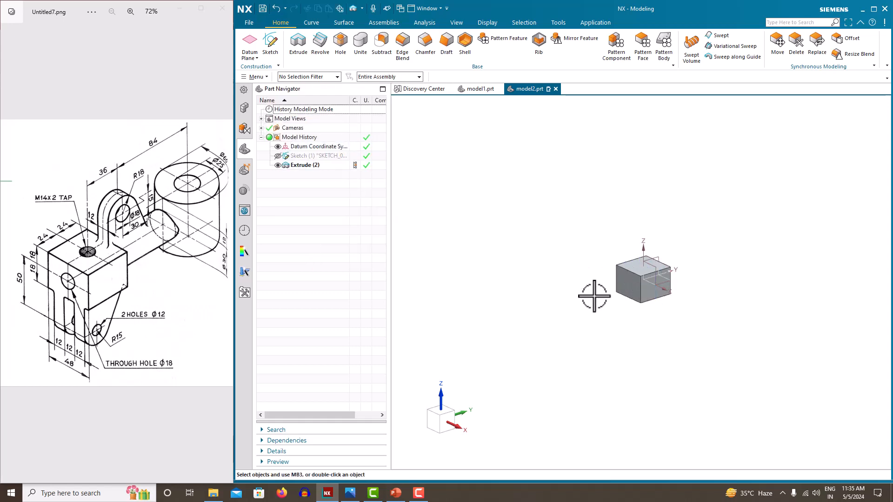
- Start a sketch on the block's front face and draw a circle about 30.3 mm in diameter centred on the face
scroll(593, 274, "up", 4)
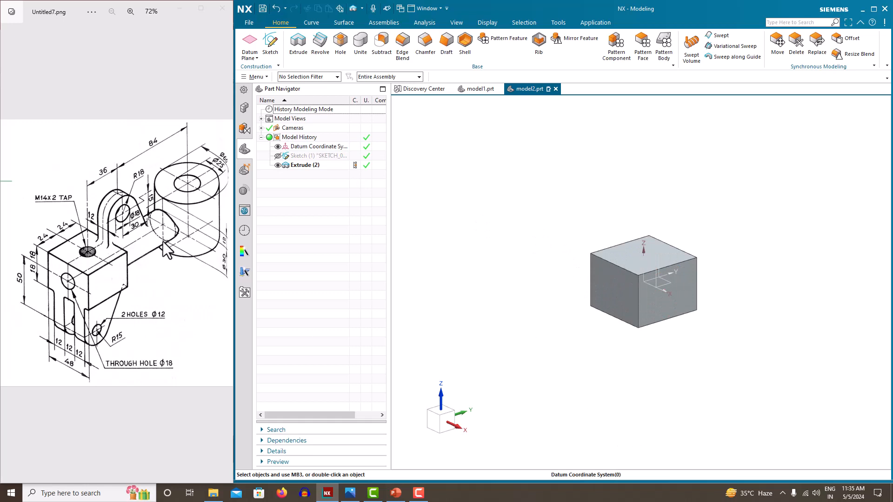
left_click(270, 44)
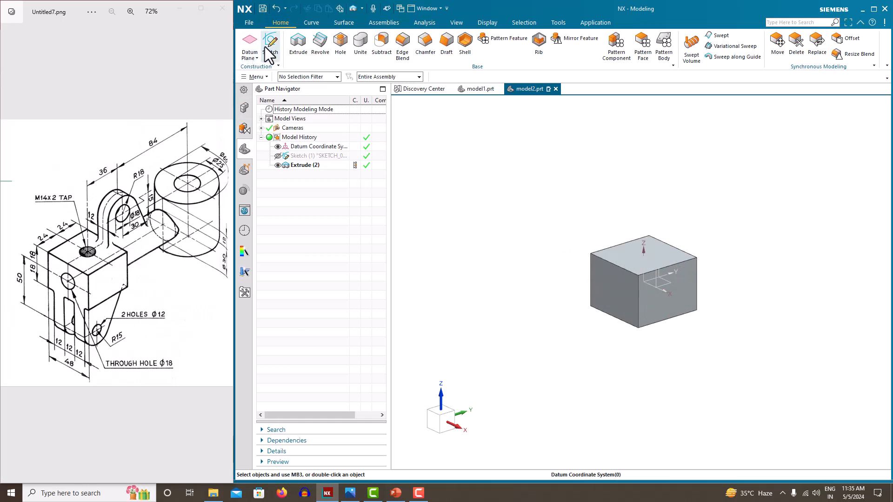
left_click(617, 283)
left_click(352, 189)
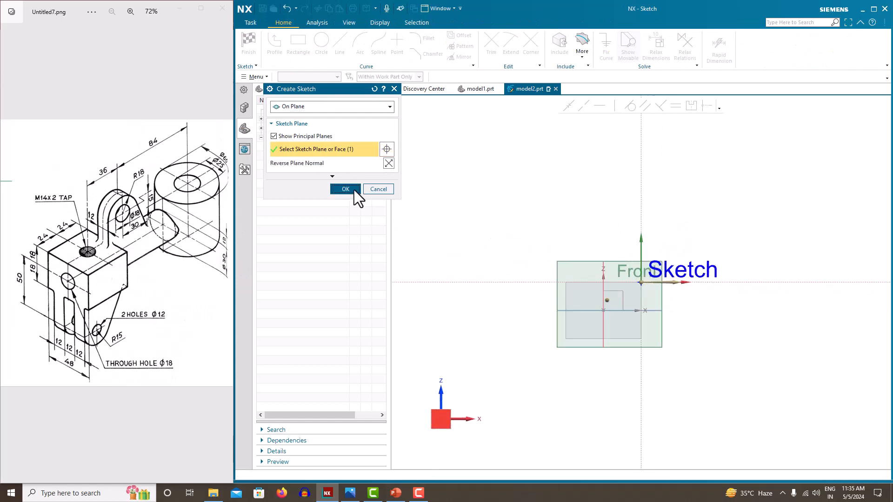
left_click(318, 43)
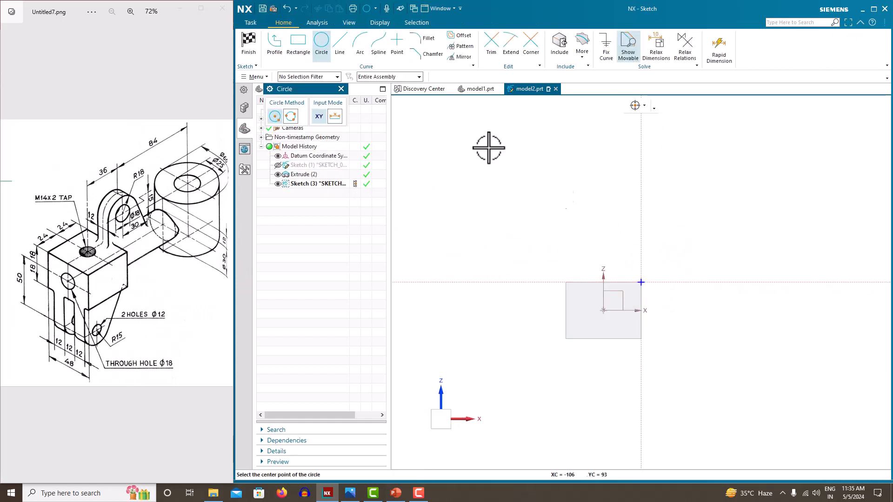
left_click(604, 310)
left_click(584, 296)
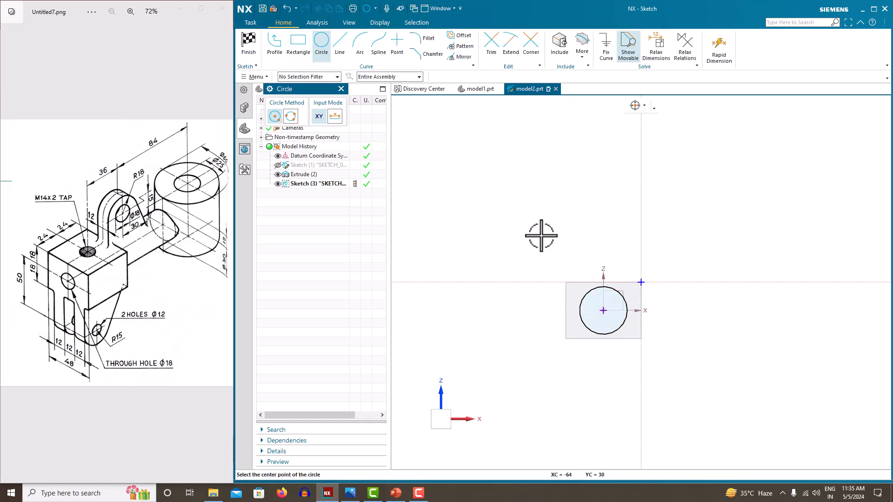
key("Escape")
- Set the circle's diameter to 30 mm and finish the sketch
left_click(624, 299)
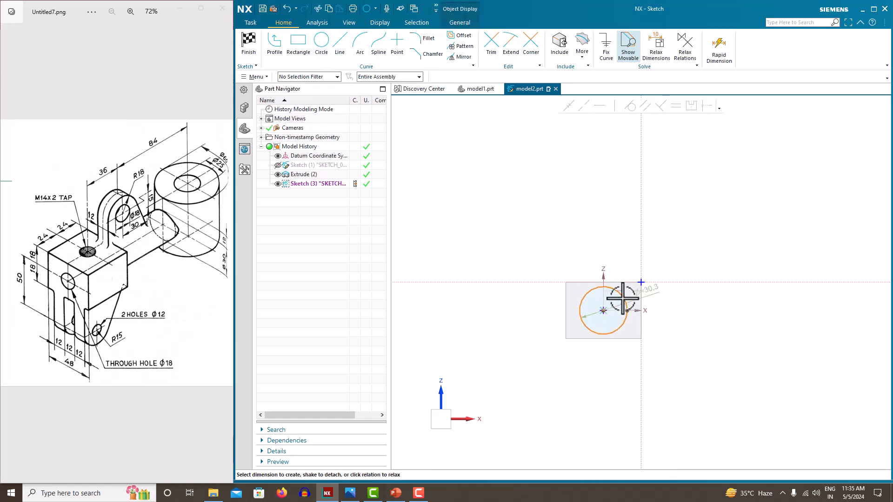
left_click(661, 291)
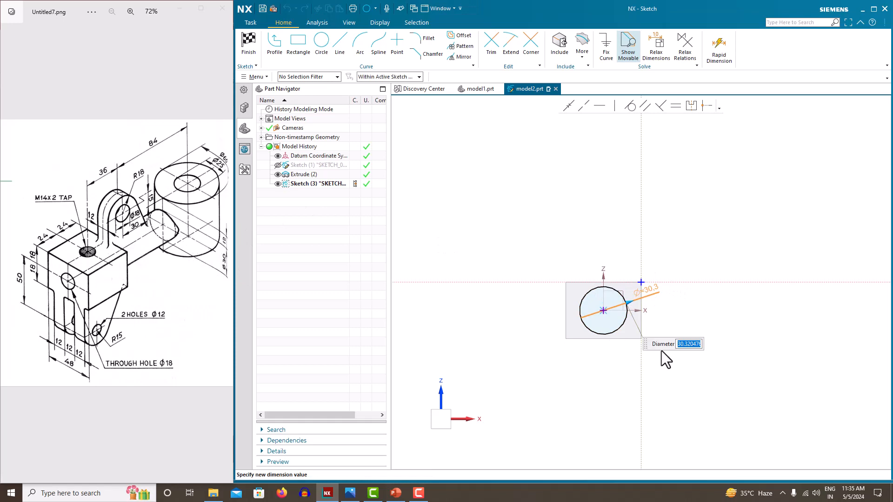
type("30")
key("Return")
middle_click(684, 307)
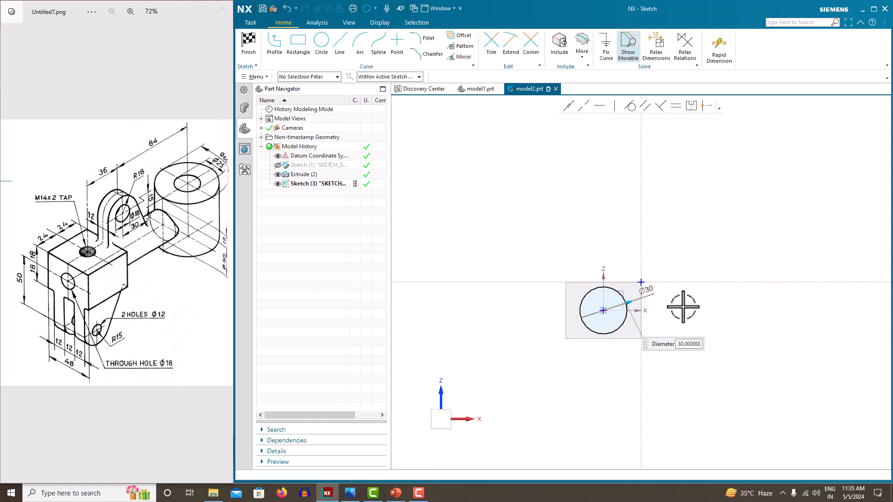
right_click(638, 204)
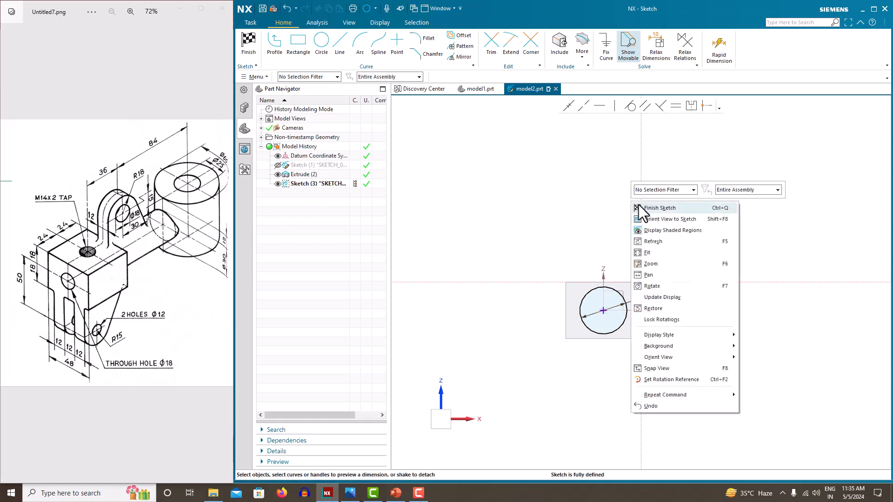
left_click(639, 205)
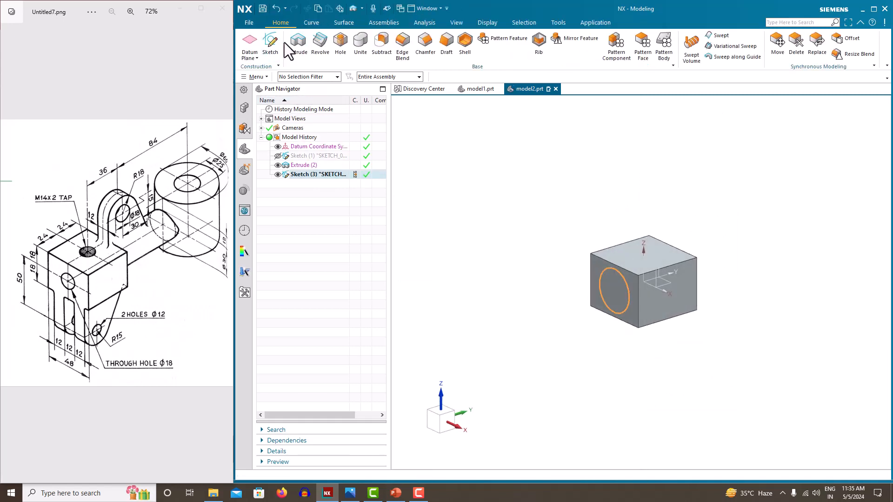
- Extrude the 30 mm circle through the block to an end distance of 24+36+84 mm, united with the block
left_click(288, 44)
left_click_drag(561, 308, 723, 257)
left_click(375, 238)
left_click(352, 260)
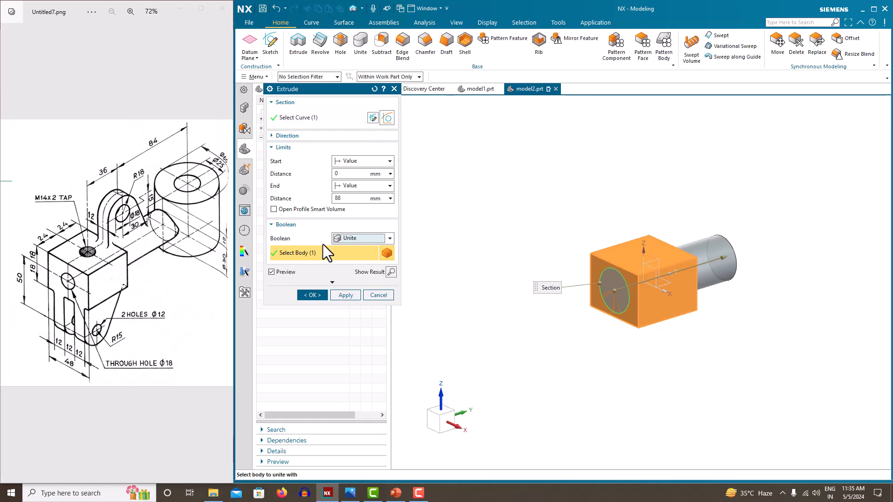
double_click(347, 199)
type("24")
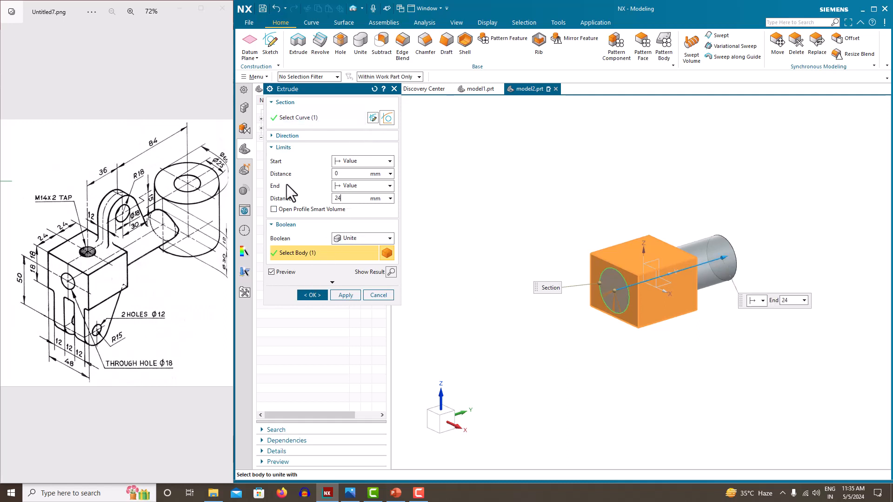
type("+36+28")
key("BackSpace")
key("BackSpace")
type("84")
key("Return")
left_click(305, 295)
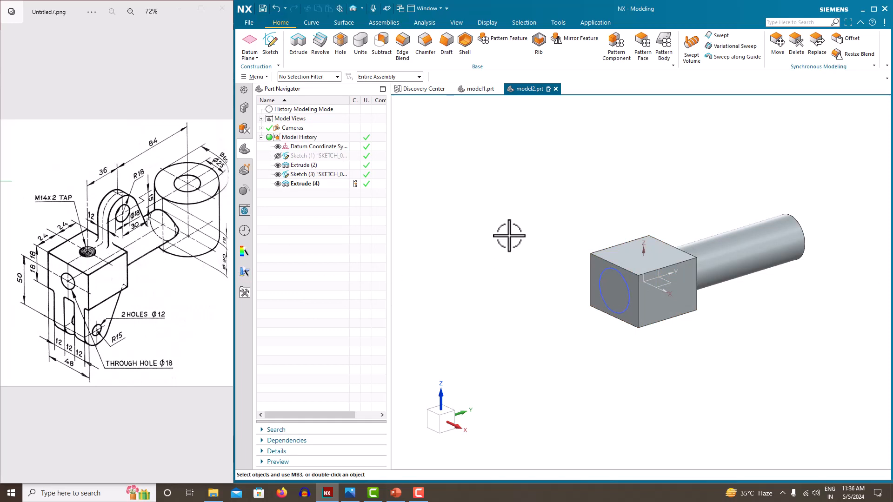
- Start a sketch on the Top plane and draw a circle about 72 mm in diameter, centred on the vertical axis just beyond the arm's free end
middle_click_drag(509, 234, 524, 305)
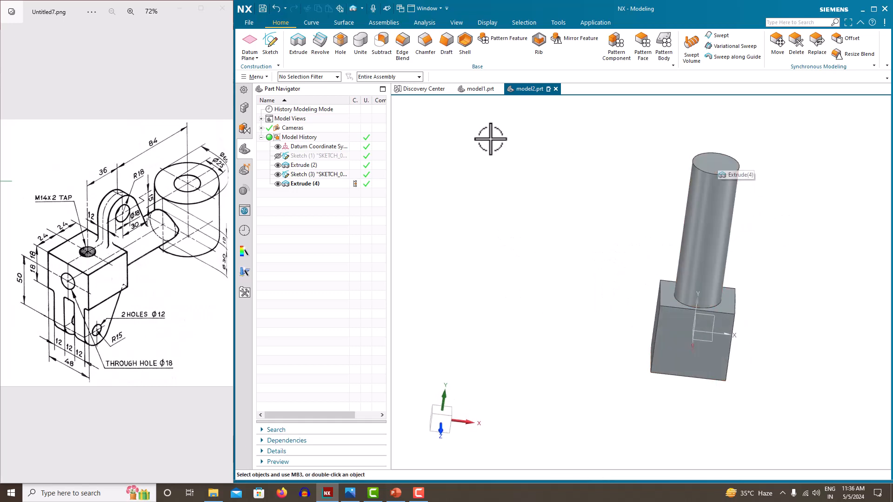
left_click(278, 58)
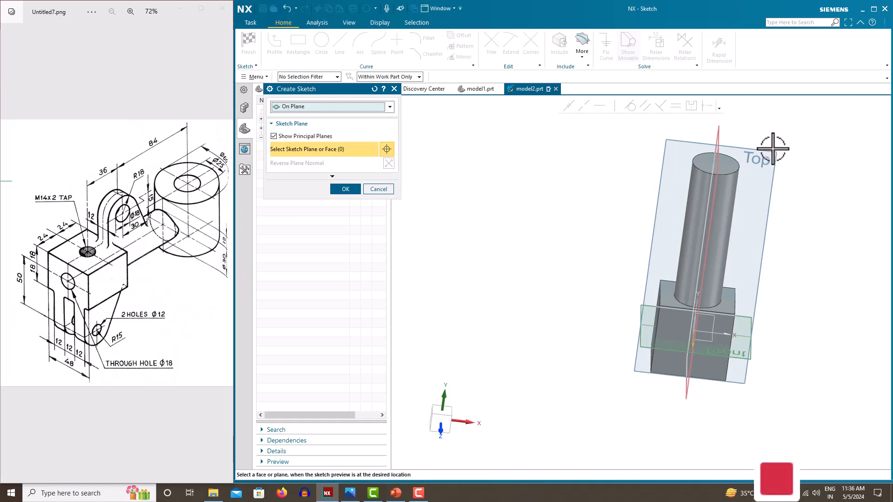
left_click(772, 151)
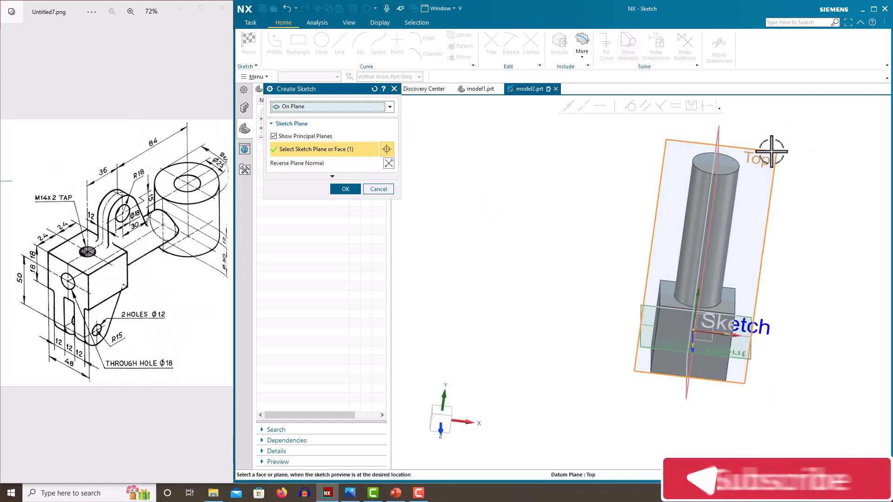
middle_click_drag(787, 231, 799, 232)
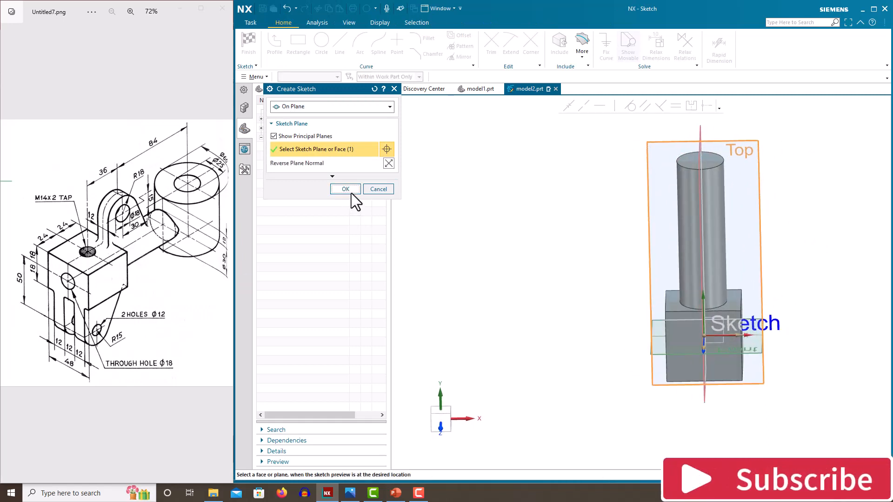
left_click(348, 190)
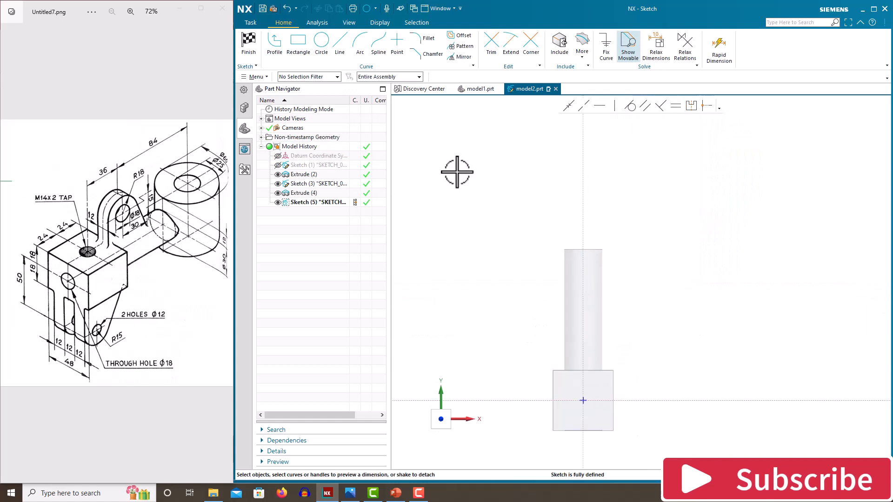
left_click(321, 41)
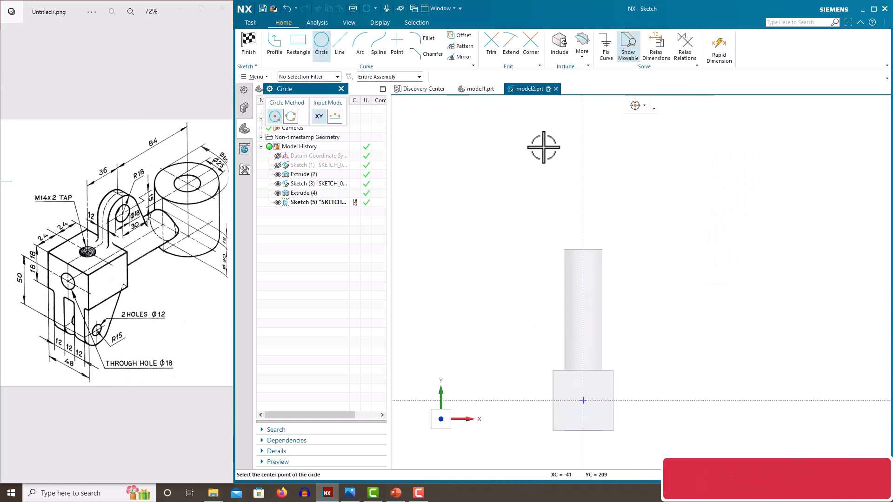
left_click(584, 239)
left_click(545, 215)
key("Escape")
- Set the circle's diameter to 60 mm, scaling the entire sketch with this first dimension
left_click(623, 209)
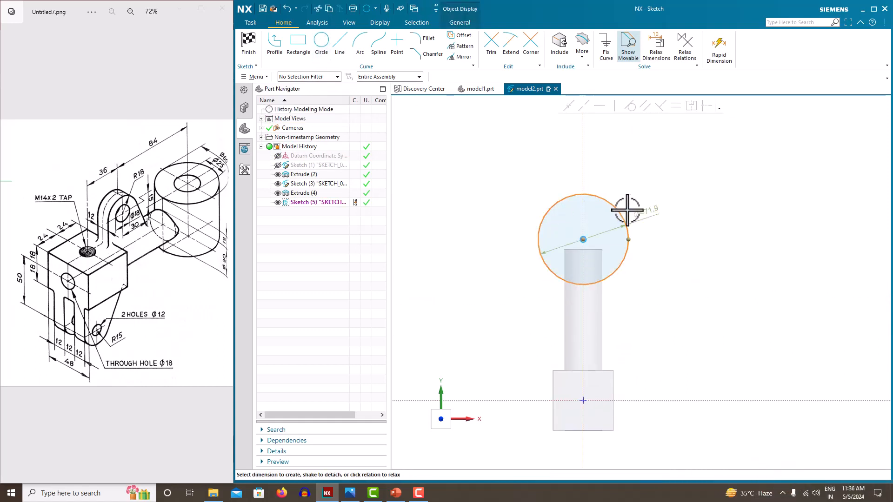
left_click(650, 214)
key("Return")
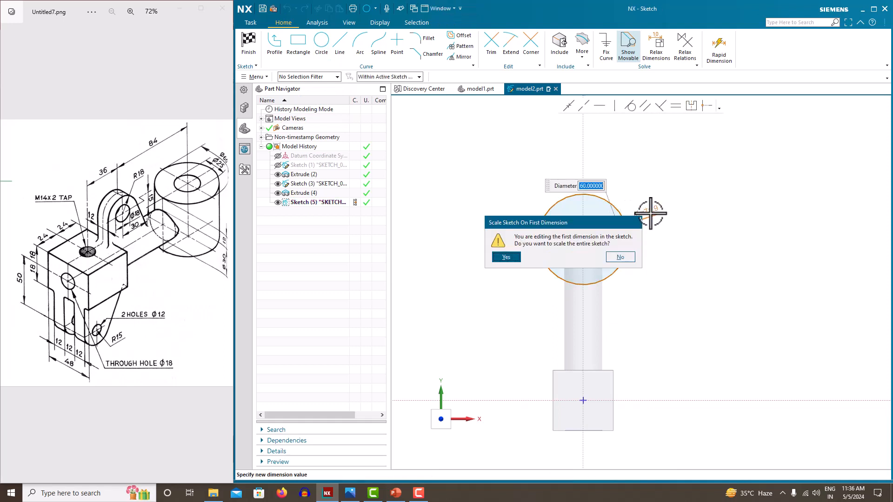
left_click(558, 259)
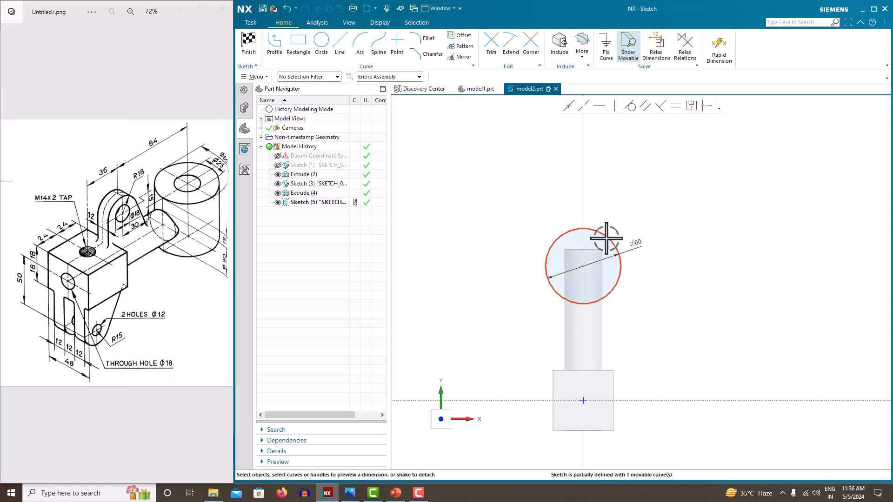
- Dimension the circle's centre 36+84 mm (120 mm) from the horizontal sketch axis and finish the sketch
left_click(583, 266)
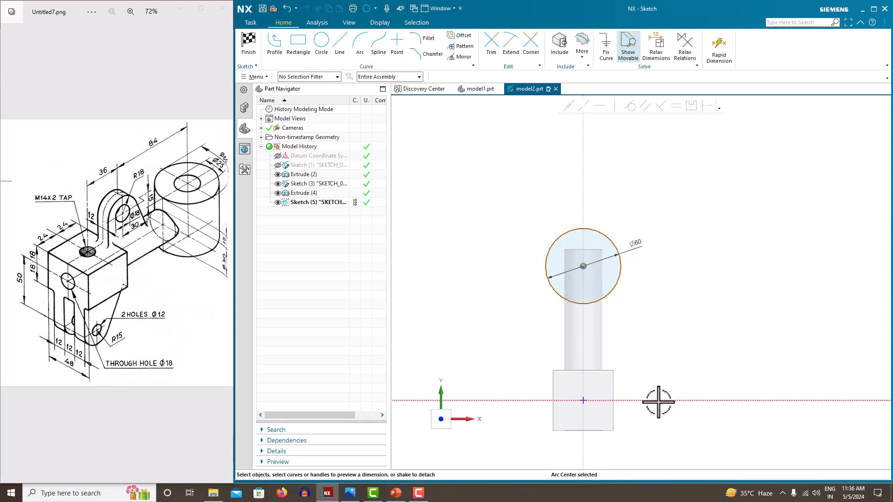
left_click(658, 401)
left_click(669, 329)
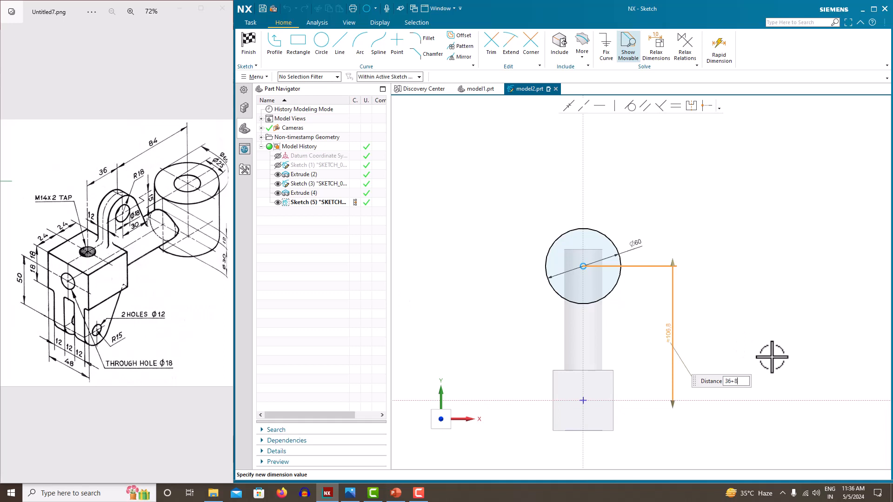
key("Return")
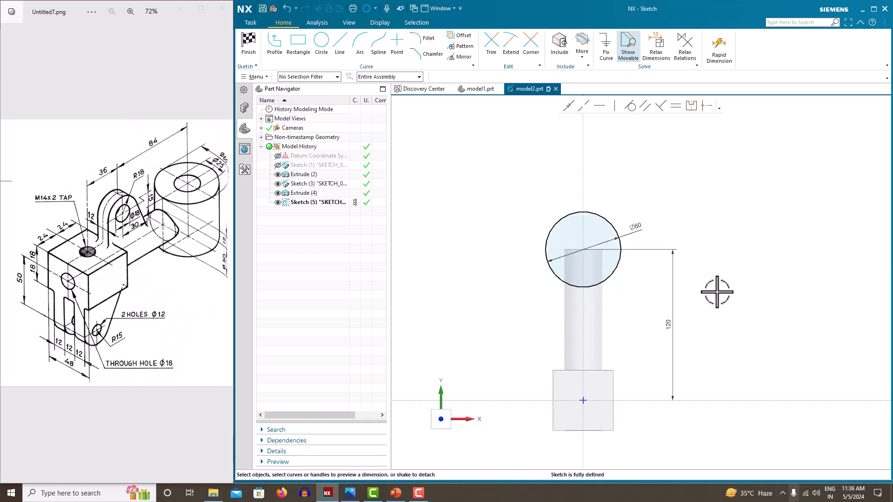
right_click(699, 187)
left_click(708, 191)
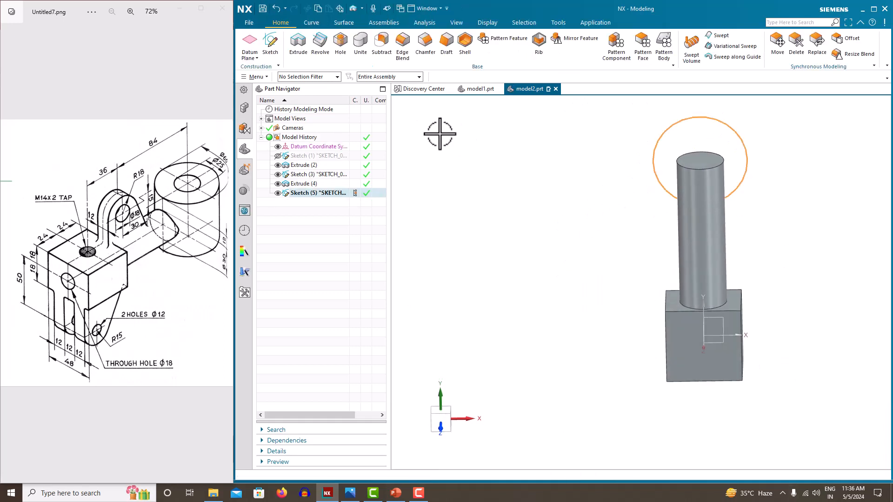
- Extrude the 60 mm circle with a symmetric width of 30+24 mm, united with the existing body
mouse_move(441, 135)
middle_mouse_down()
mouse_move(537, 205)
mouse_move(443, 172)
middle_mouse_up()
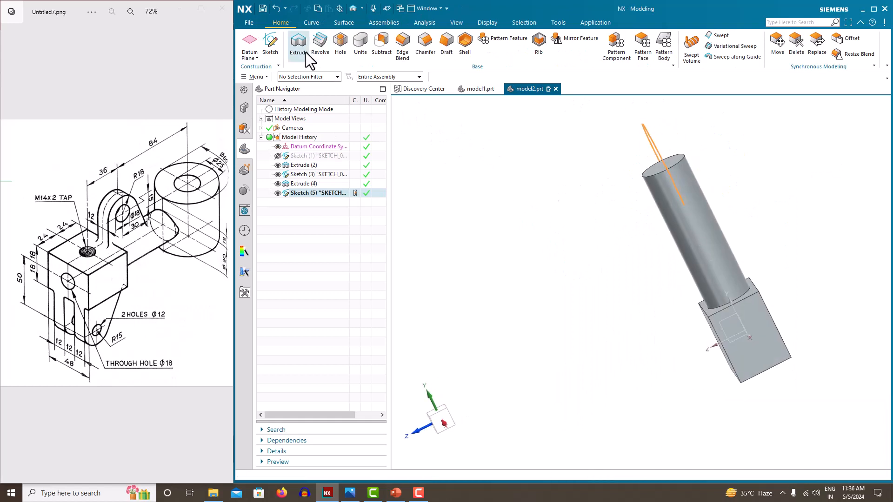
left_click(306, 52)
left_click(368, 185)
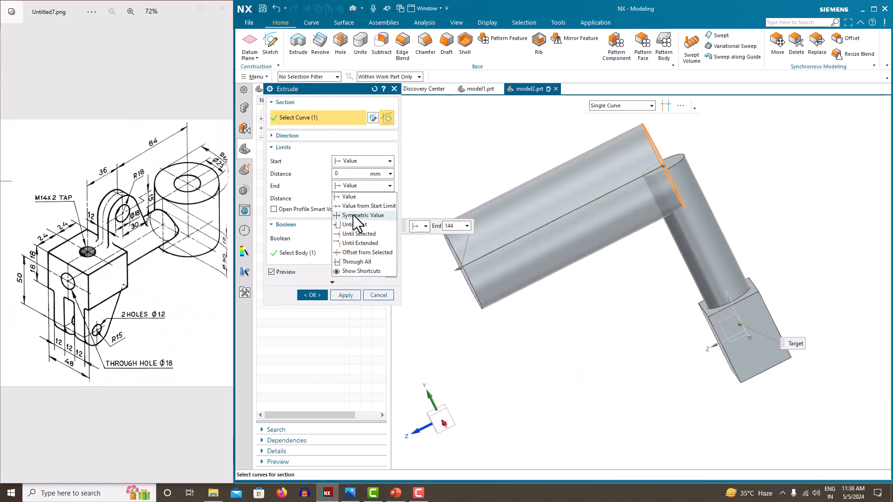
left_click(355, 215)
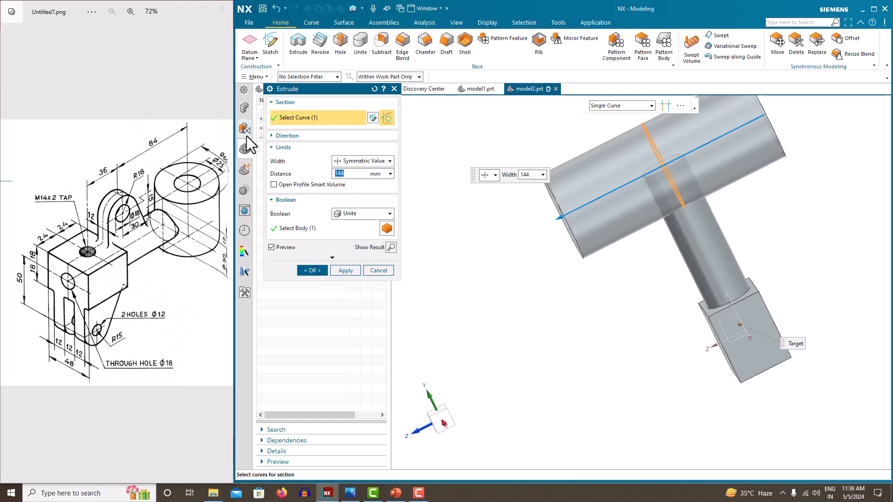
type("30+24")
key("Return")
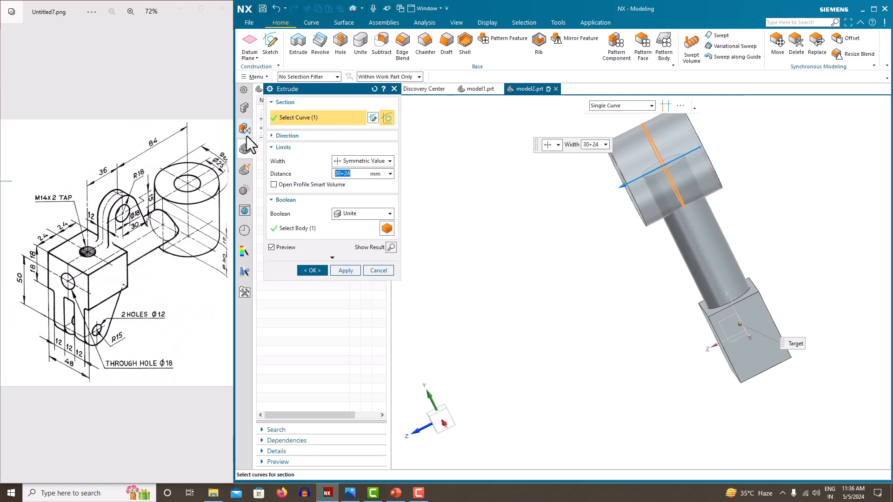
left_click(314, 271)
- Hide the 60 mm circle sketch and the 30 mm circle sketch
mouse_move(413, 259)
middle_mouse_down()
mouse_move(504, 255)
mouse_move(498, 242)
mouse_move(515, 255)
mouse_move(507, 255)
middle_mouse_up()
left_click(278, 193)
left_click(278, 174)
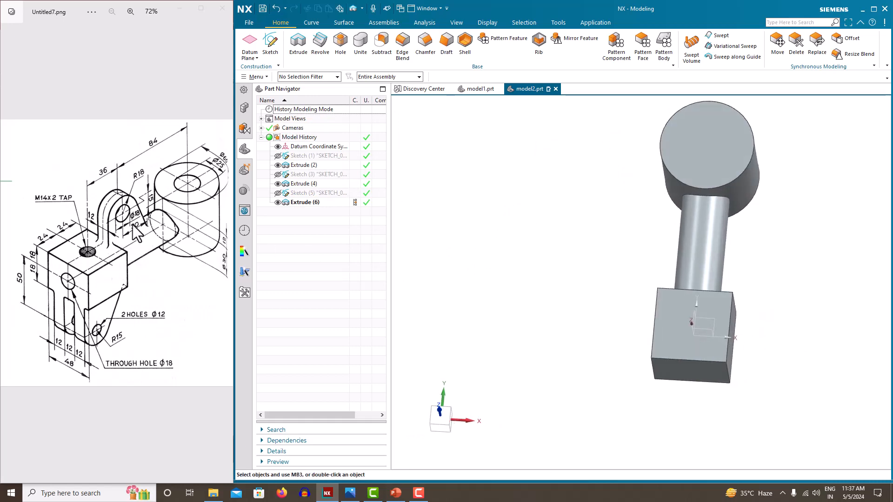
- Start a sketch on the Right plane and draw a circle about 23 mm in diameter above the block, on the arm side of the vertical axis
mouse_move(584, 255)
middle_mouse_down()
mouse_move(487, 266)
mouse_move(534, 295)
mouse_move(525, 293)
mouse_move(535, 279)
middle_mouse_up()
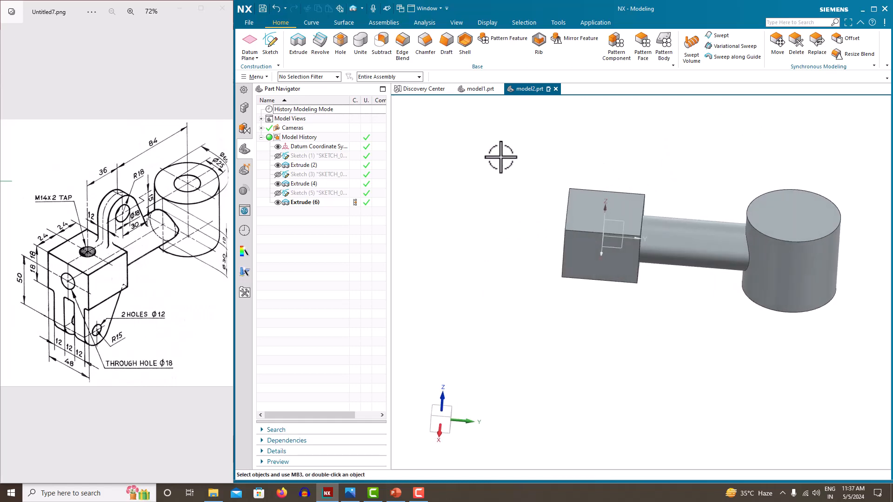
left_click(277, 47)
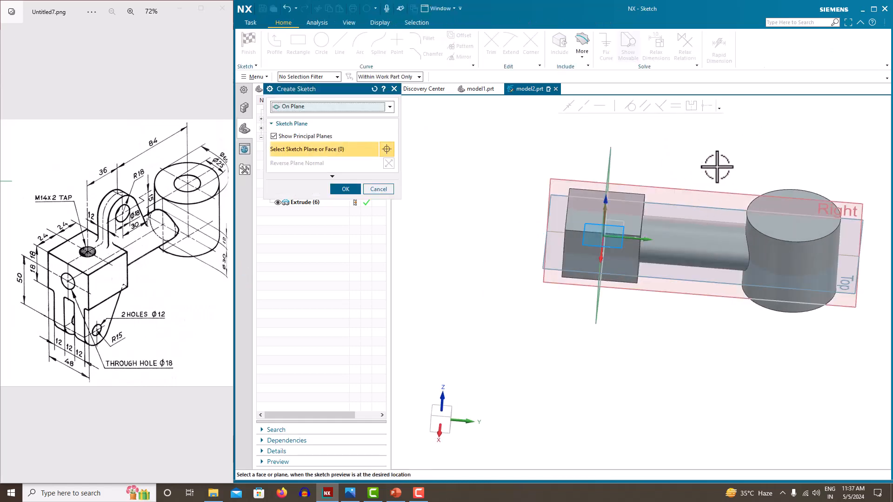
mouse_move(714, 166)
middle_mouse_down()
mouse_move(708, 176)
mouse_move(714, 166)
middle_mouse_up()
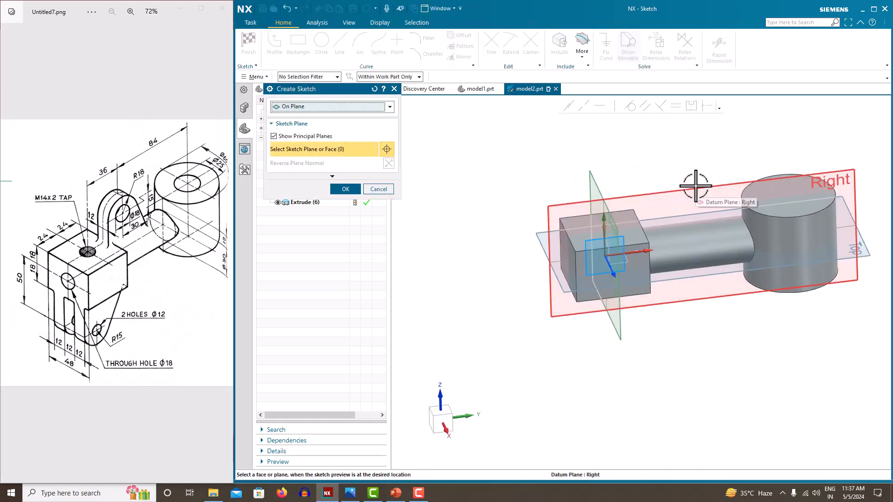
left_click(694, 186)
left_click(346, 188)
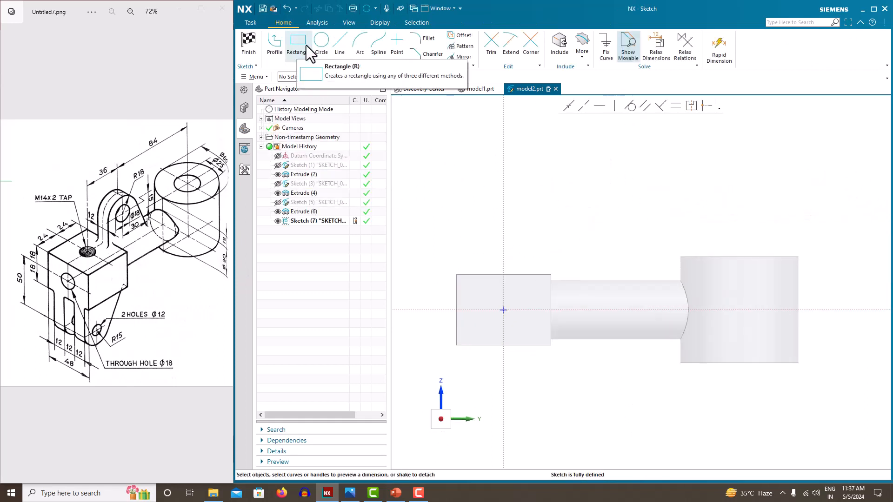
left_click(321, 42)
left_click(533, 234)
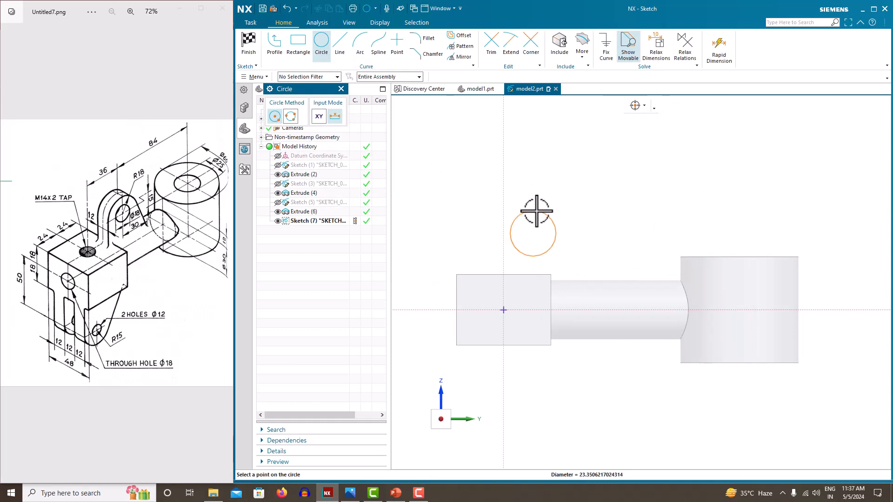
left_click(534, 211)
key("Escape")
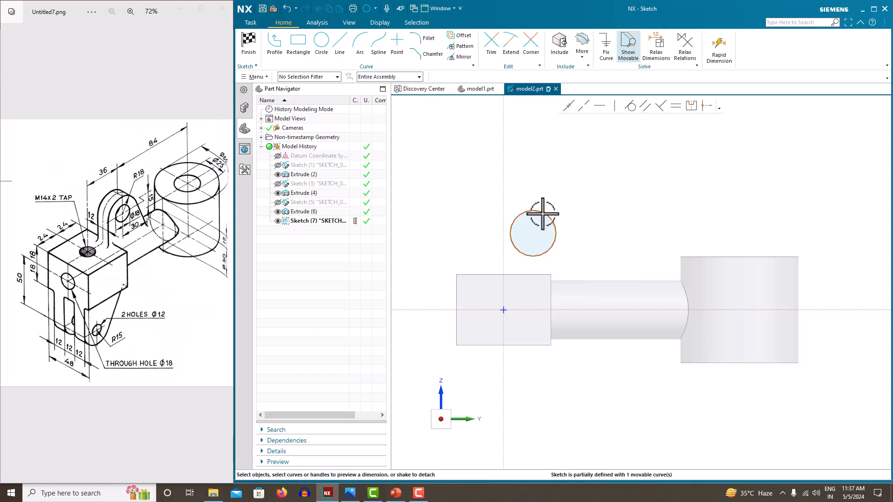
- Set the distance from the circle's centre to the vertical sketch axis to 36 mm, scaling the entire sketch
left_click(543, 214)
key("Escape")
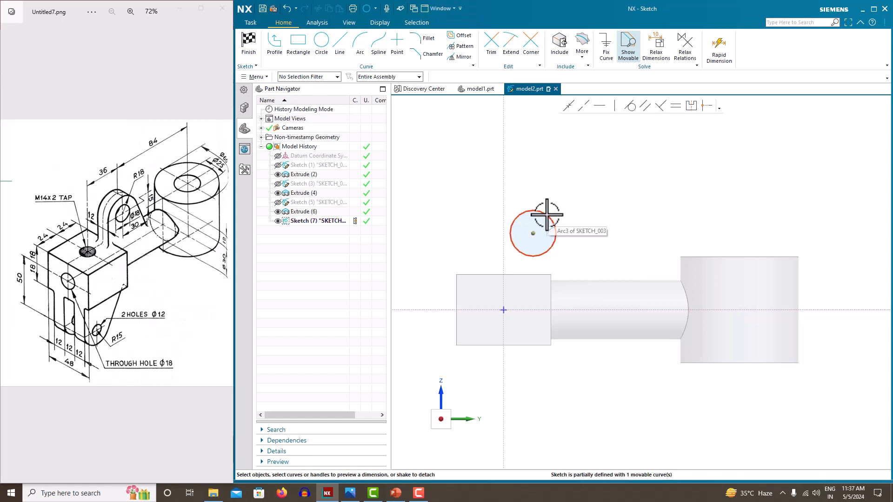
left_click(533, 234)
left_click(505, 214)
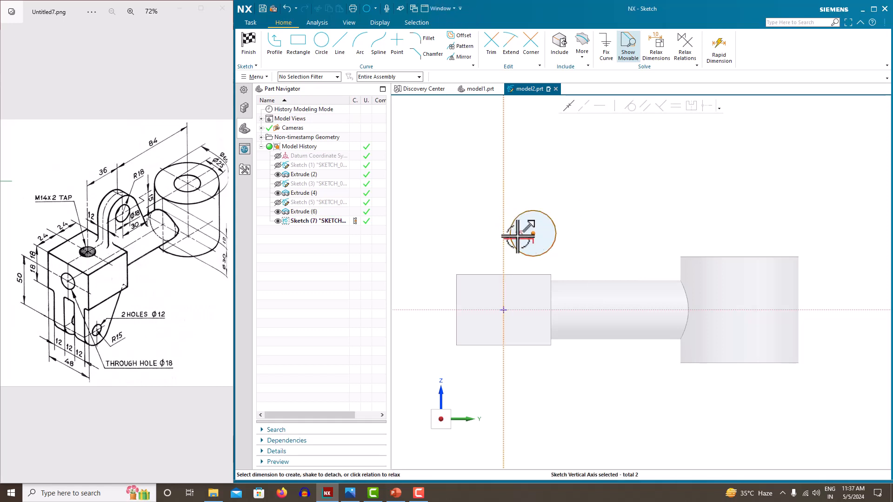
left_click(518, 236)
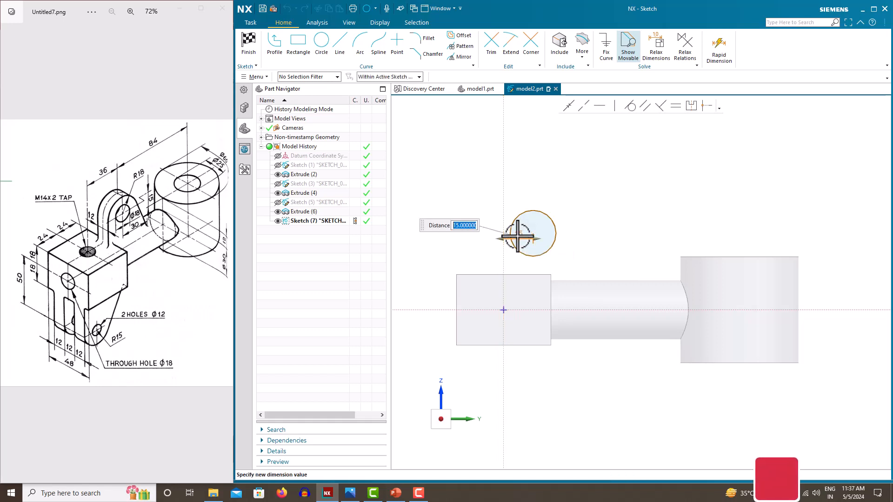
key("Return")
left_click(510, 257)
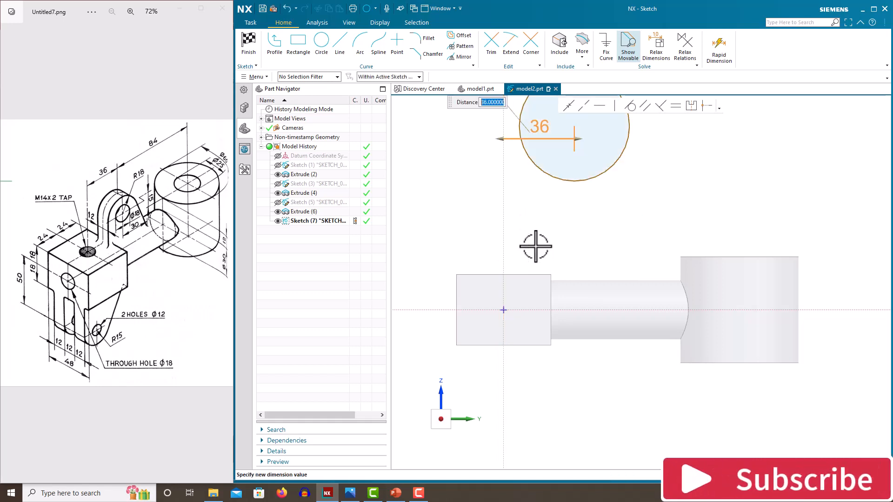
middle_click(548, 235)
- Set the circle's diameter to 36 mm
scroll(548, 235, "down", 1)
scroll(548, 234, "down", 2)
left_click(580, 183)
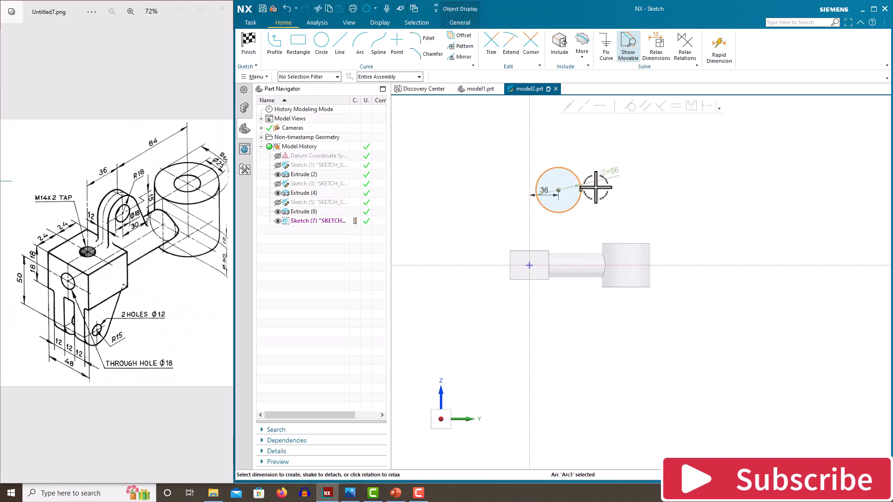
left_click(621, 173)
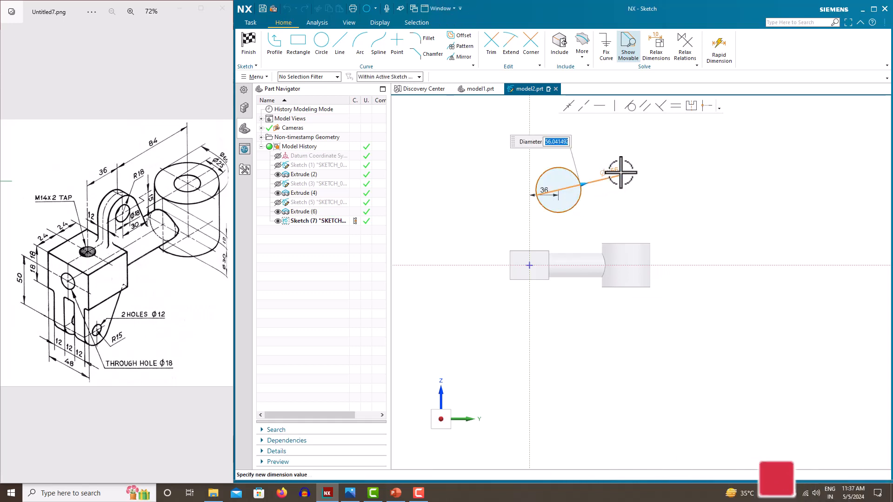
key("Return")
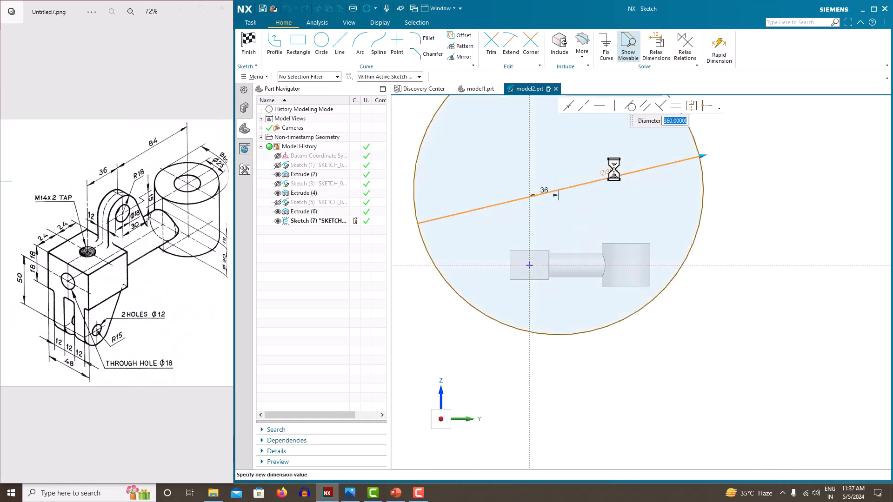
key("Return")
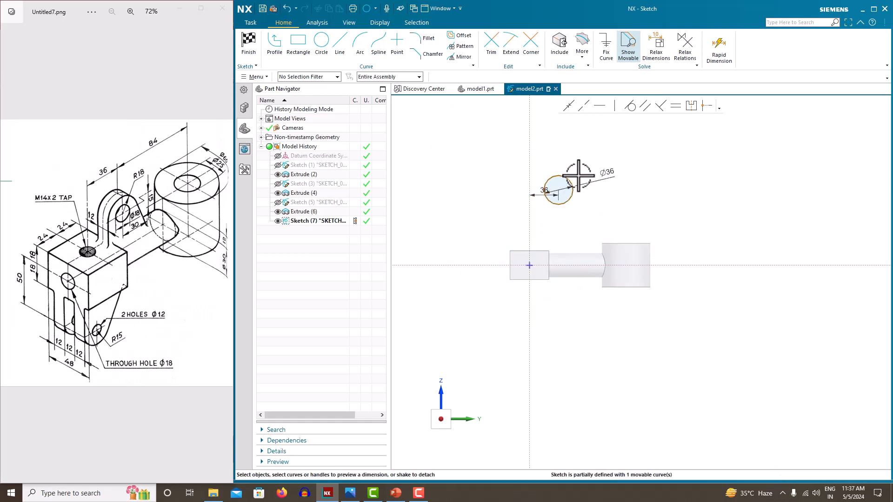
- Set the vertical distance from the circle's centre to the horizontal sketch axis to 27+15, giving 42 mm
scroll(579, 175, "up", 3)
left_click(541, 204)
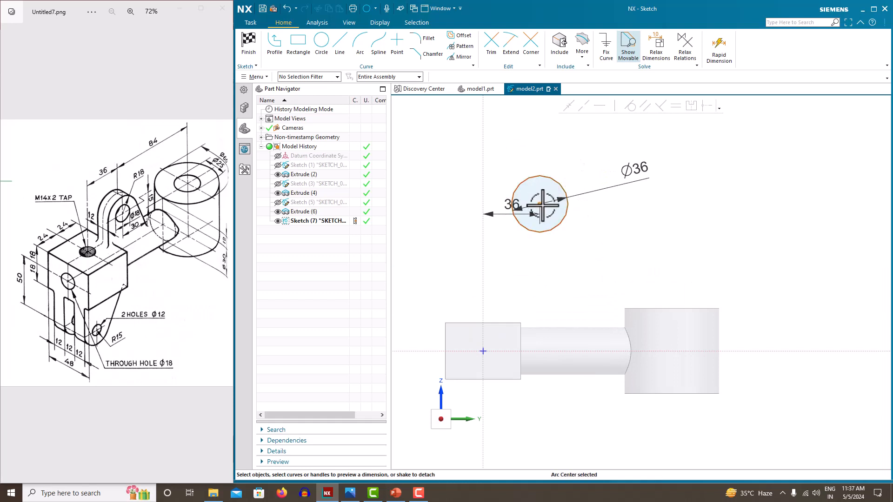
left_click(590, 351)
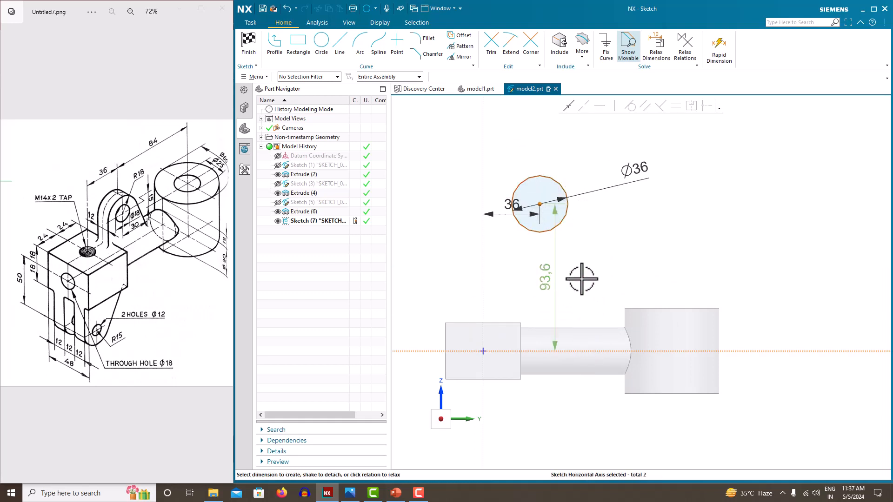
left_click(603, 287)
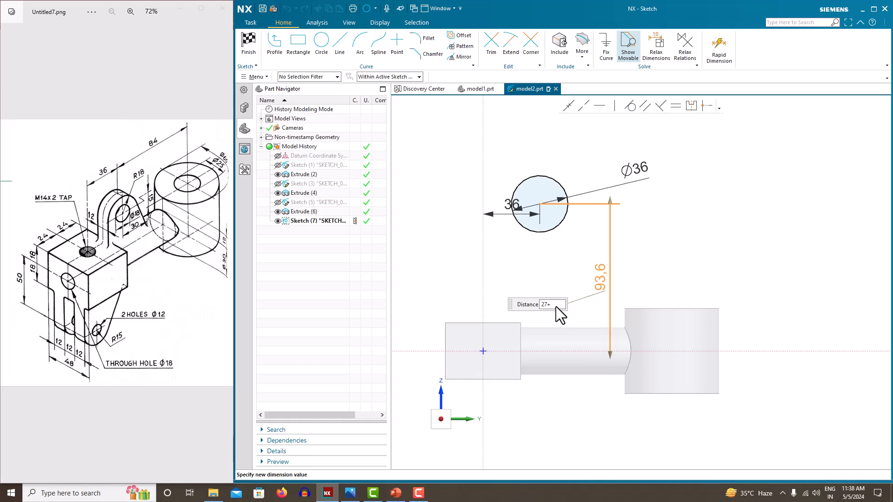
type("15")
key("Return")
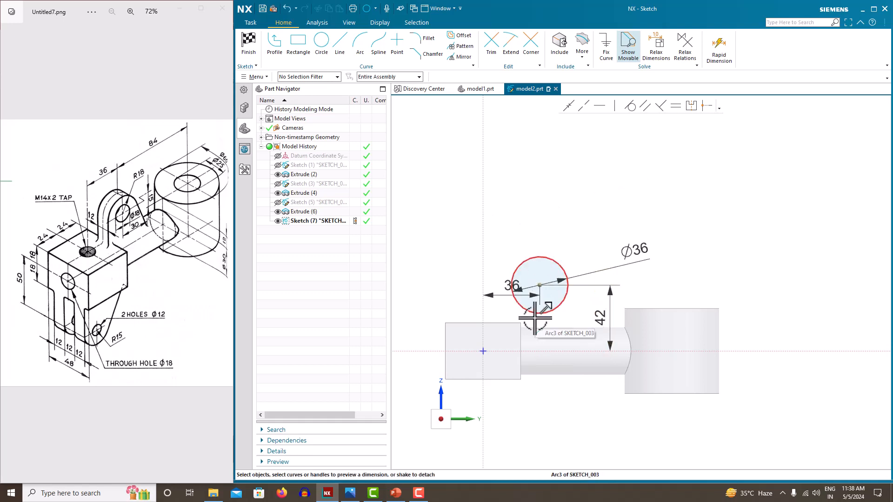
- Draw a vertical line and an outward-slanting tangent line from the circle's sides to the horizontal axis, joined by a base line along it
scroll(532, 327, "up", 2)
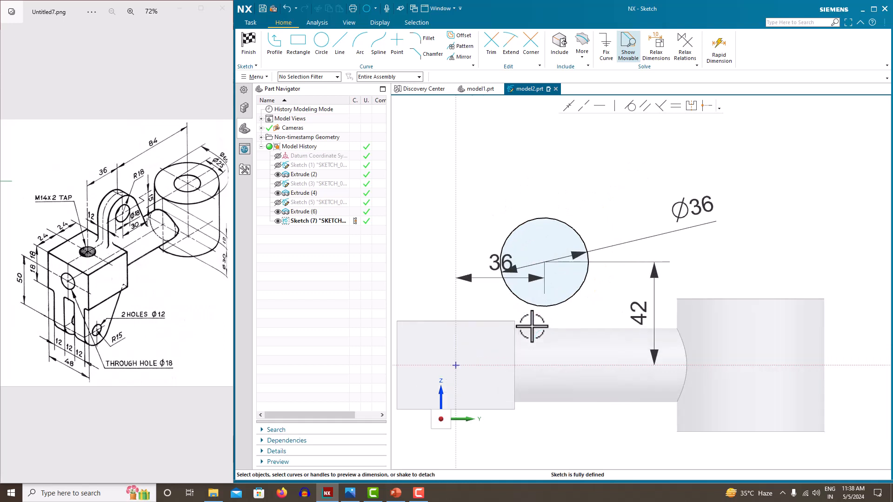
left_click(340, 46)
left_click(501, 262)
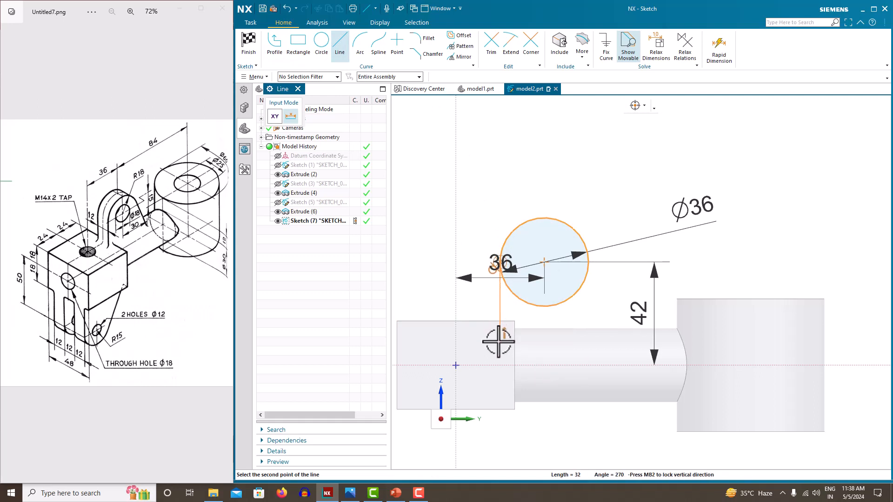
left_click(498, 367)
left_click(589, 270)
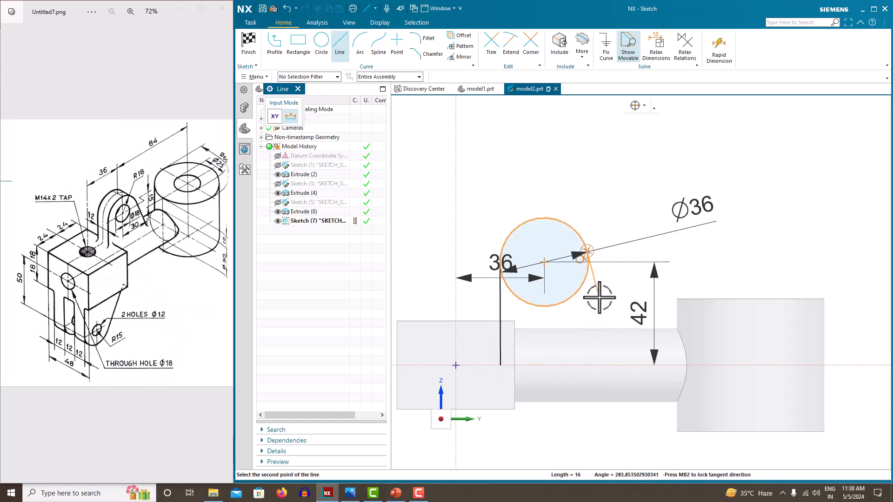
left_click(625, 365)
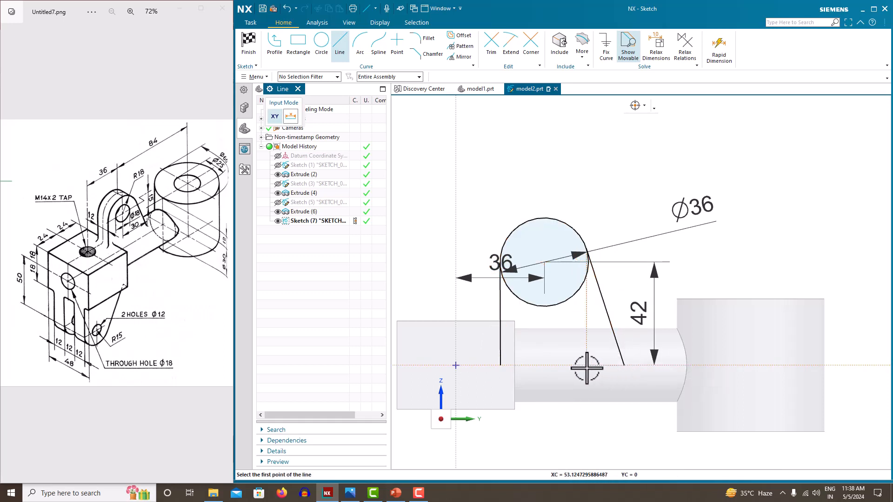
left_click(510, 366)
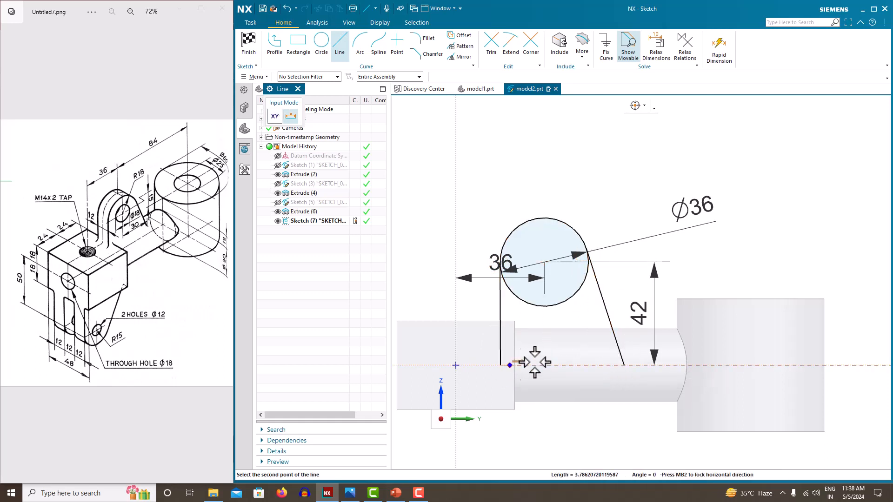
left_click(625, 366)
key("Escape")
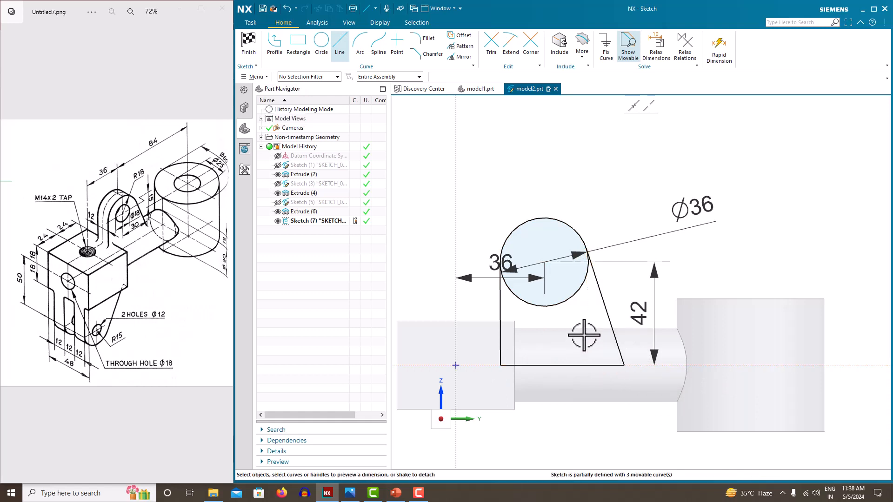
- Constrain the block-side line to vertical and set the horizontal distance from the circle's centre to the slanted line's lower end to 30 mm
left_click(501, 309)
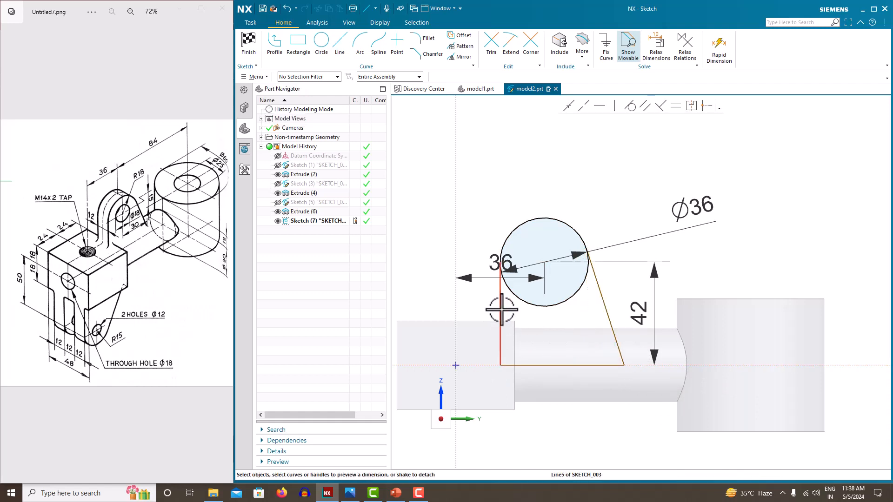
left_click(611, 106)
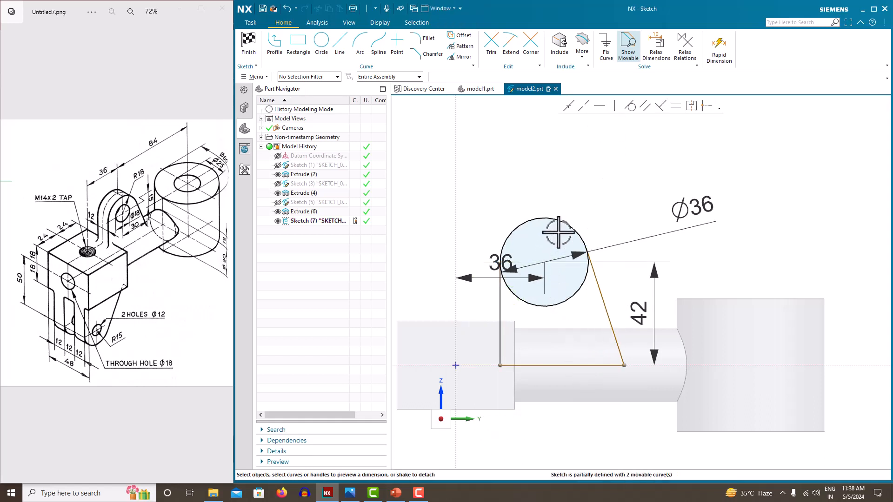
left_click(545, 262)
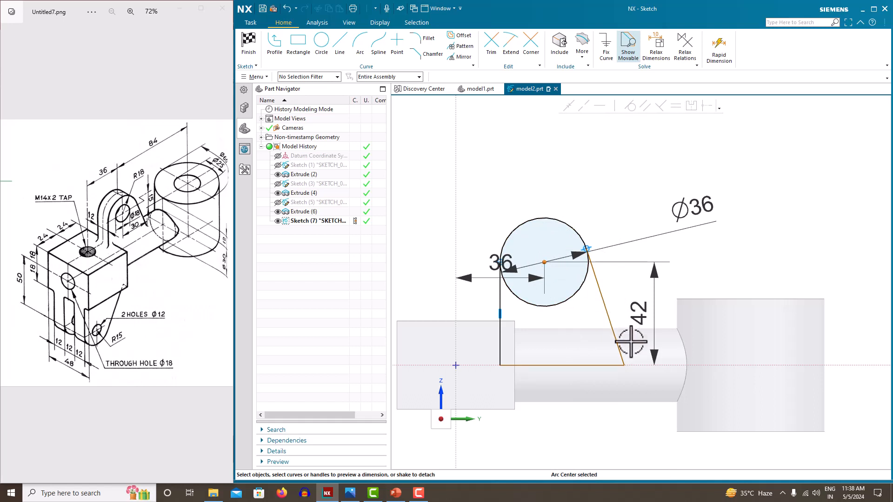
left_click(625, 361)
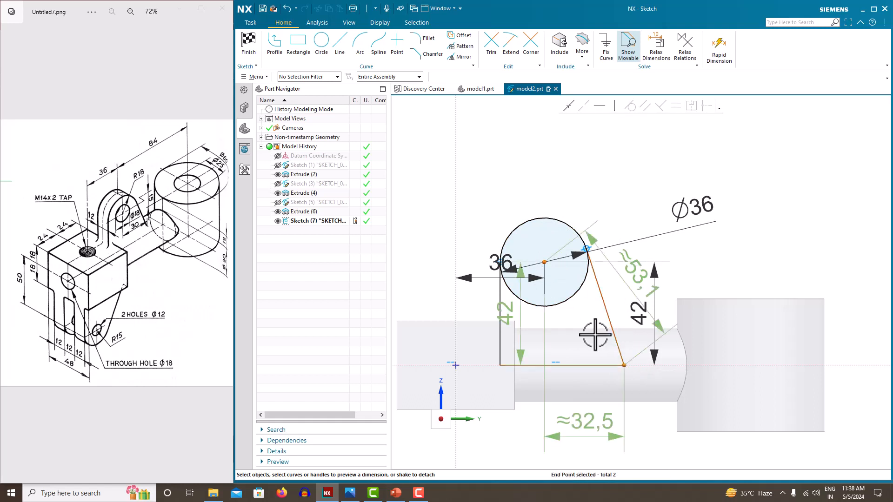
left_click(588, 421)
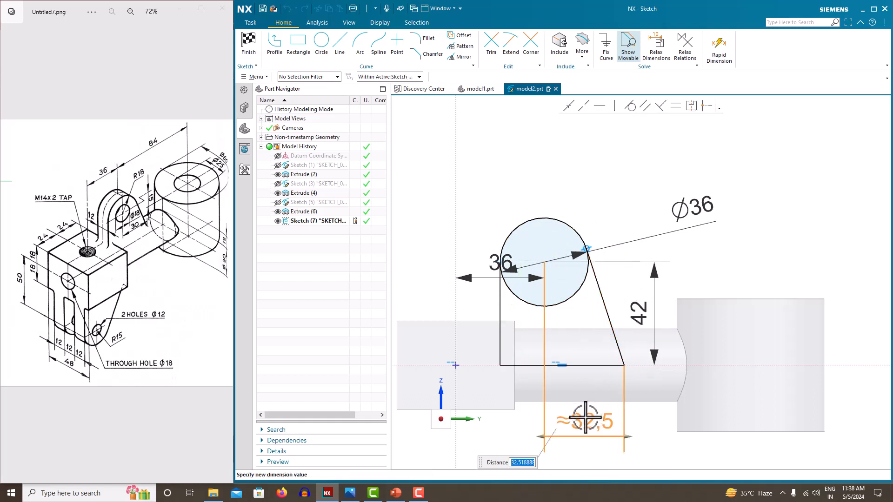
key("Return")
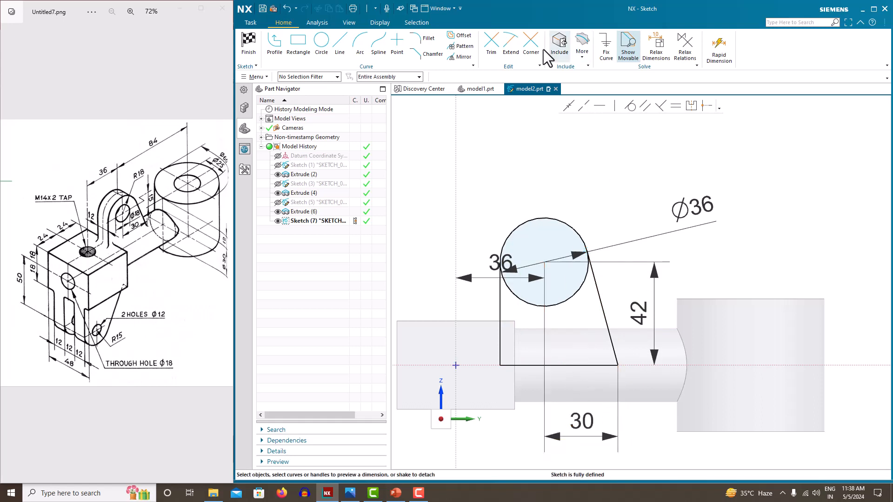
- Trim the lower arc of the circle inside the lug profile and finish the sketch
left_click(491, 44)
left_click(558, 302)
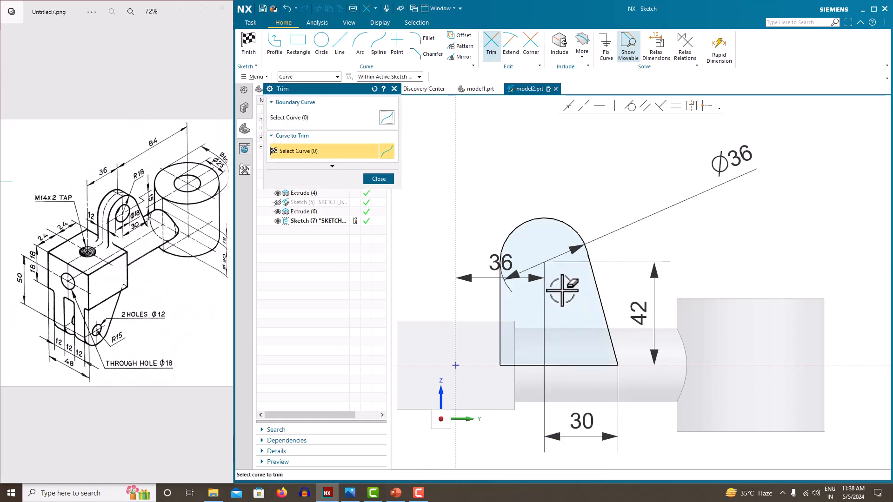
right_click(613, 174)
left_click(618, 190)
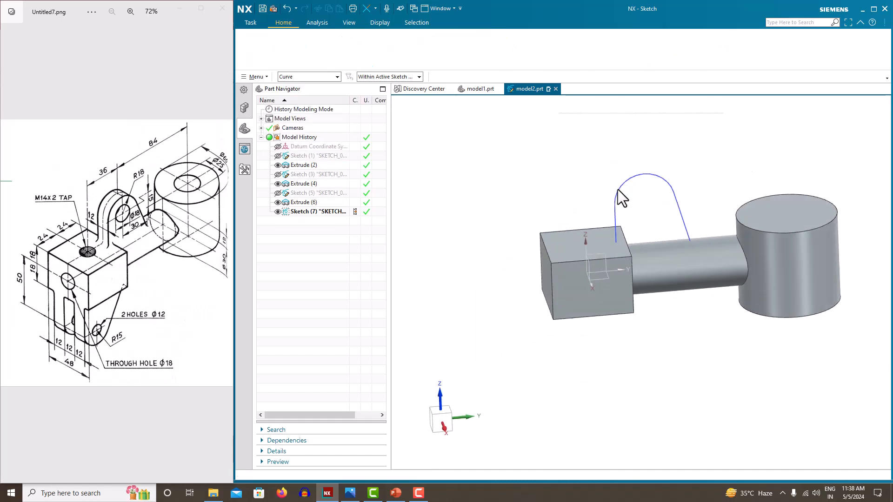
- Extrude the lug profile with a symmetric value of 12 mm, united with the body, and hide its sketch
left_click(294, 55)
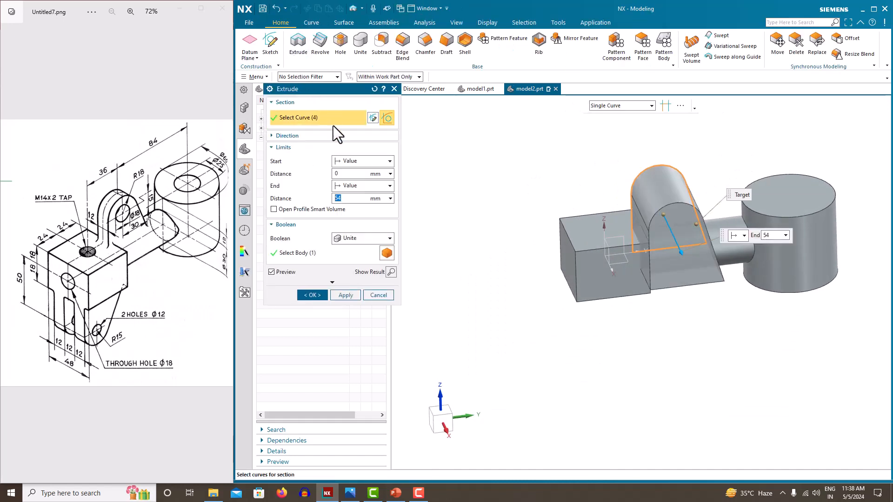
left_click(361, 186)
left_click(360, 207)
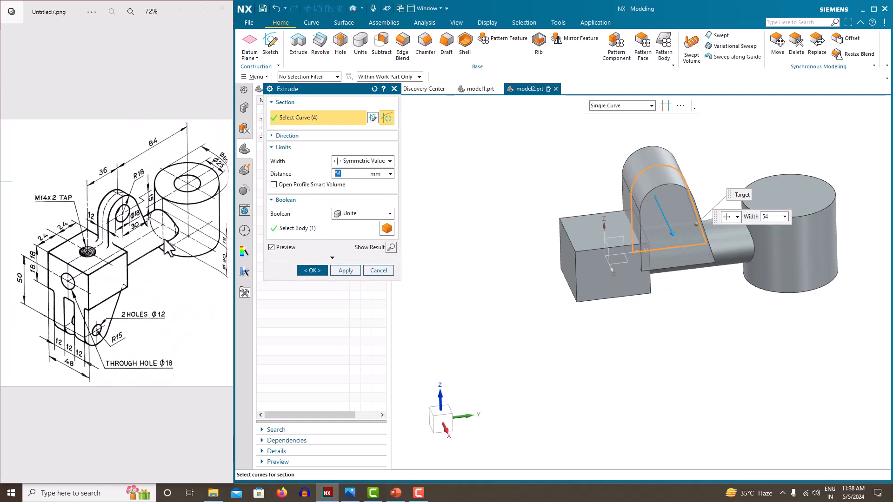
type("12")
key("Return")
left_click(324, 268)
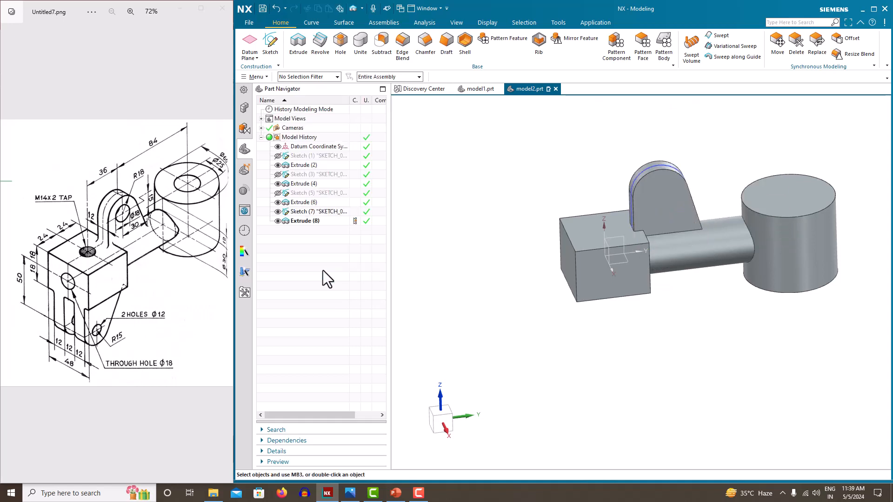
middle_click_drag(528, 278, 385, 226)
left_click(275, 213)
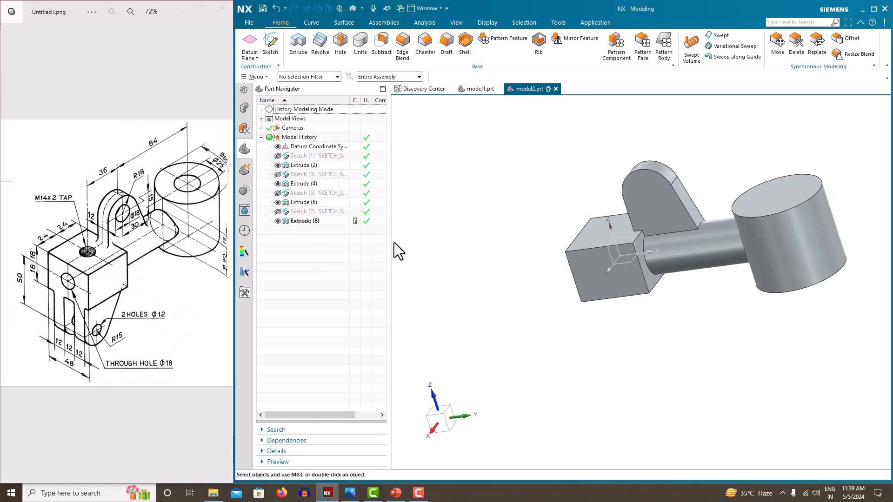
- Start a sketch on the Right plane and draw a vertical line straight down from the block's lower outer corner
mouse_move(418, 254)
middle_mouse_down()
mouse_move(535, 267)
mouse_move(517, 305)
mouse_move(586, 265)
mouse_move(572, 293)
mouse_move(566, 290)
mouse_move(642, 309)
mouse_move(620, 317)
mouse_move(626, 328)
middle_mouse_up()
left_click(276, 51)
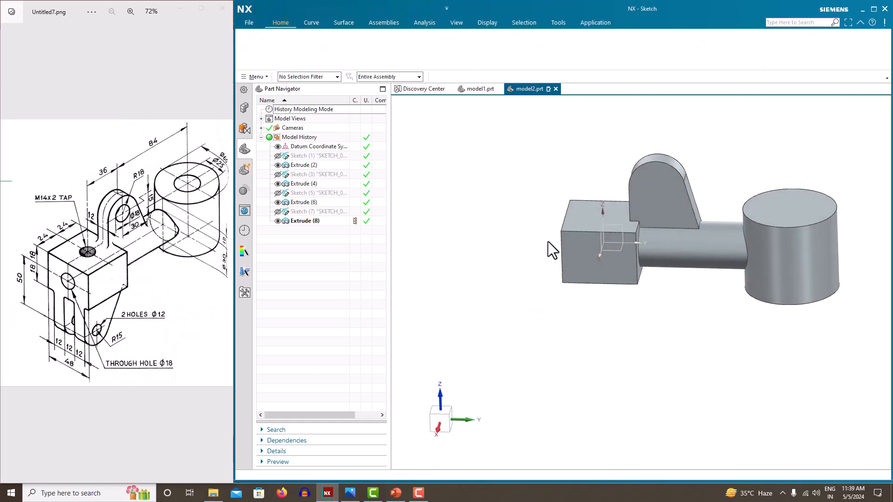
middle_click_drag(568, 309, 582, 293)
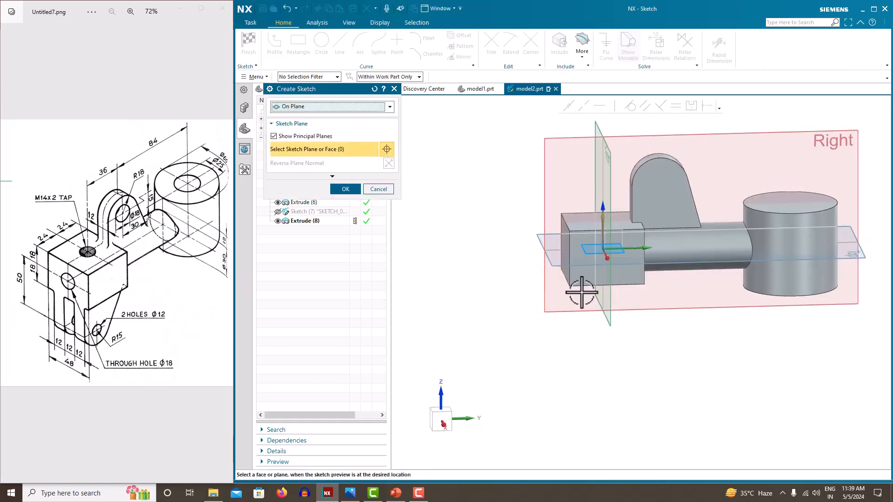
left_click(551, 140)
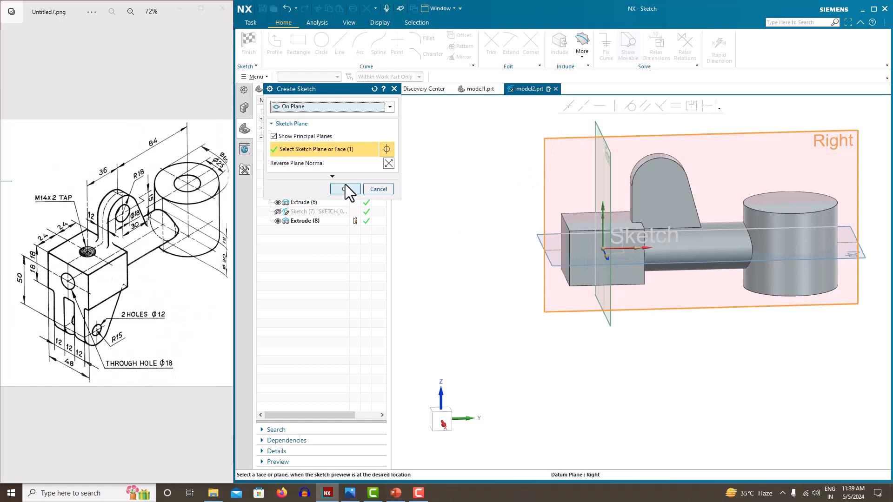
left_click(346, 190)
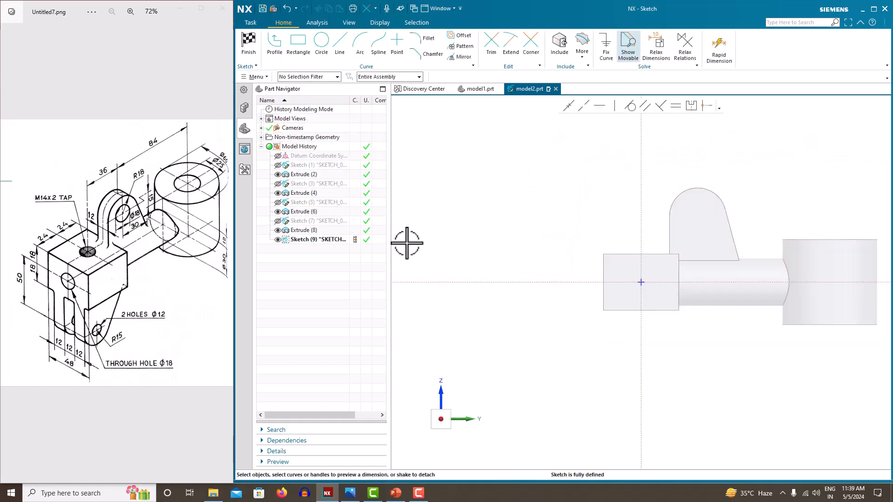
left_click(323, 41)
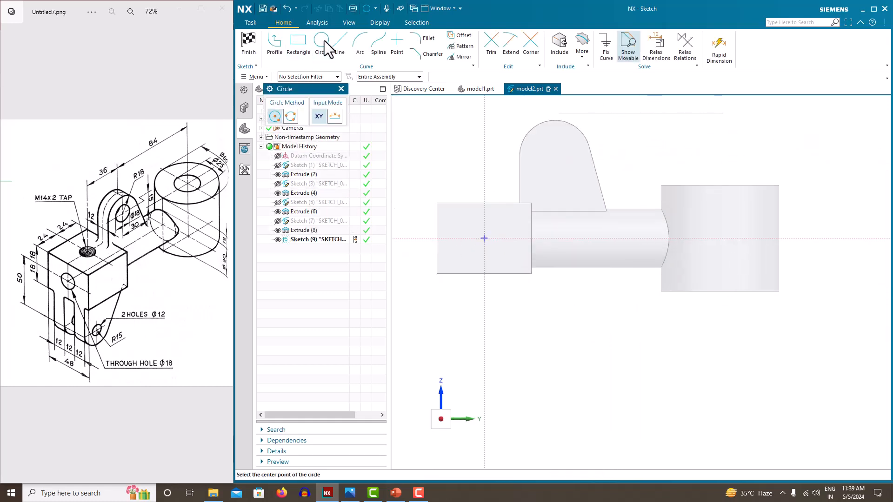
left_click(275, 45)
left_click(437, 274)
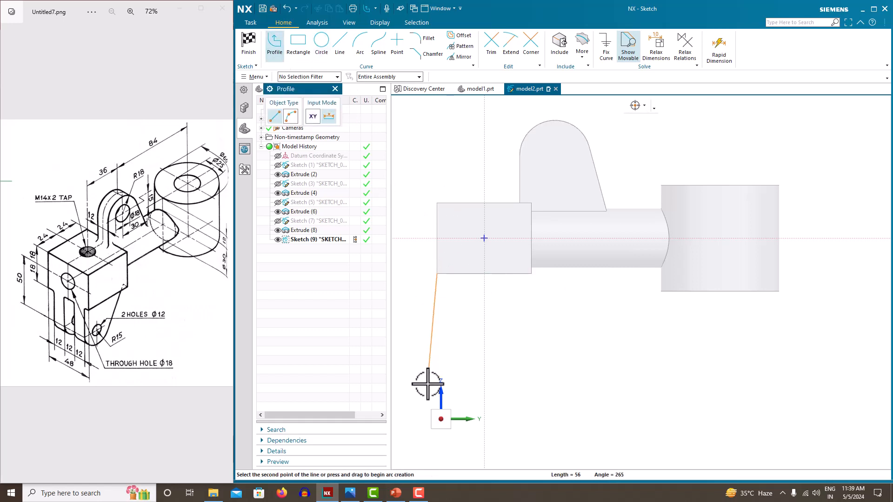
left_click(434, 389)
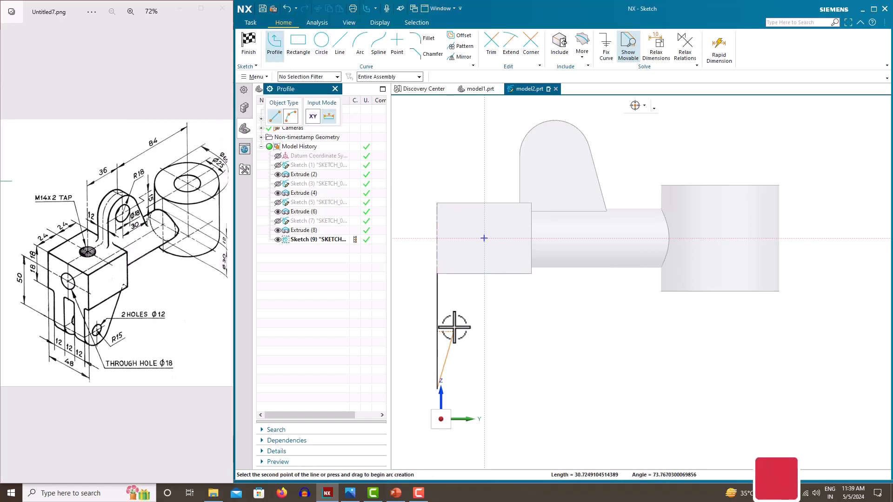
key("Escape")
key("Escape")
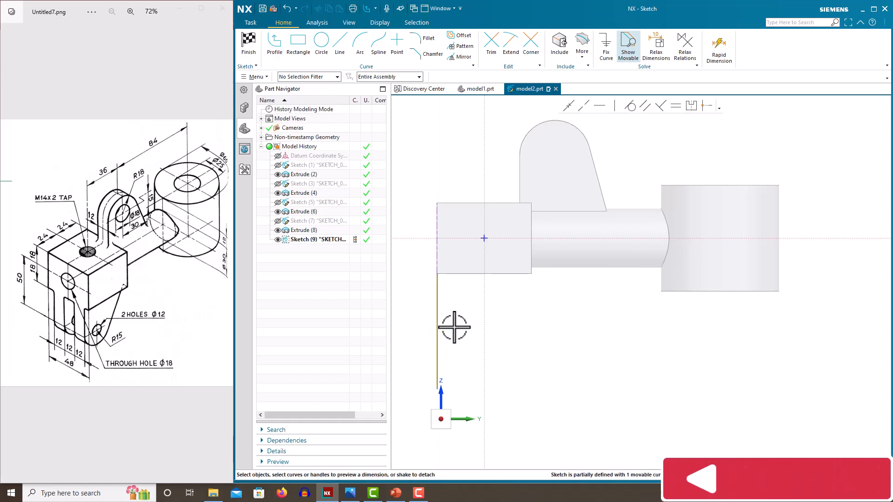
- Draw a circle below the block touching the vertical line and set its diameter to 30 mm
left_click(322, 42)
left_click(465, 334)
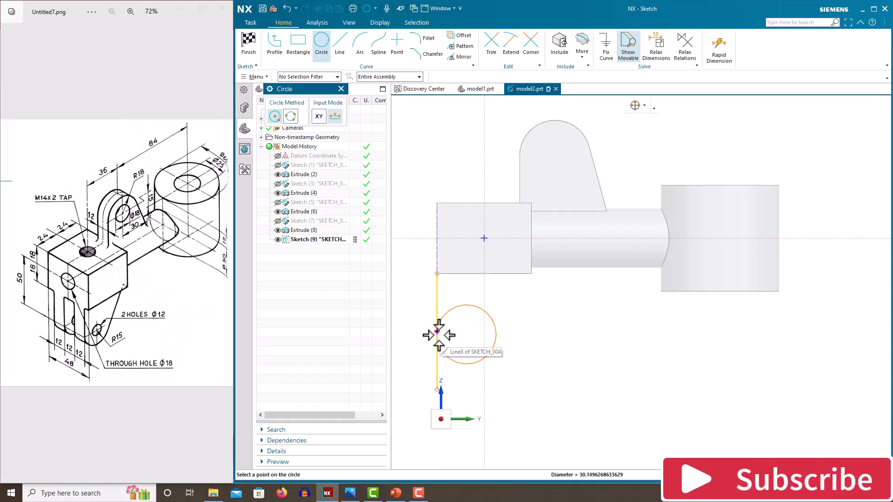
left_click(437, 335)
key("Escape")
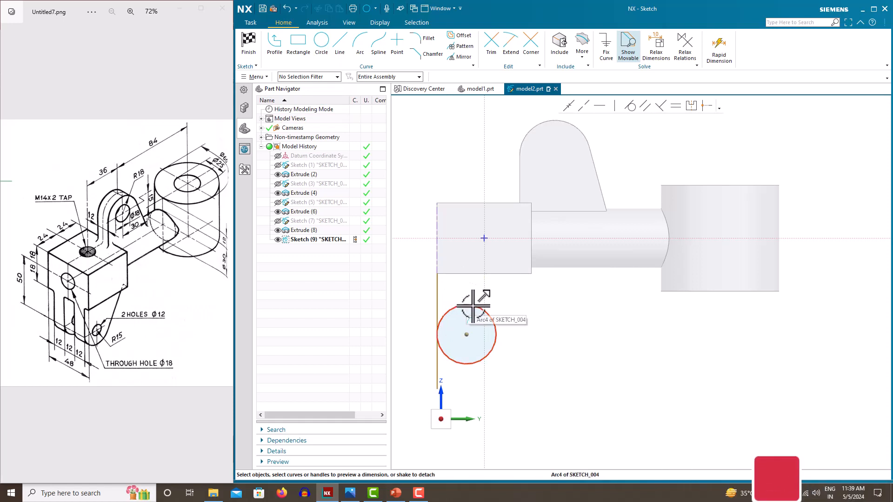
left_click(471, 305)
left_click(522, 313)
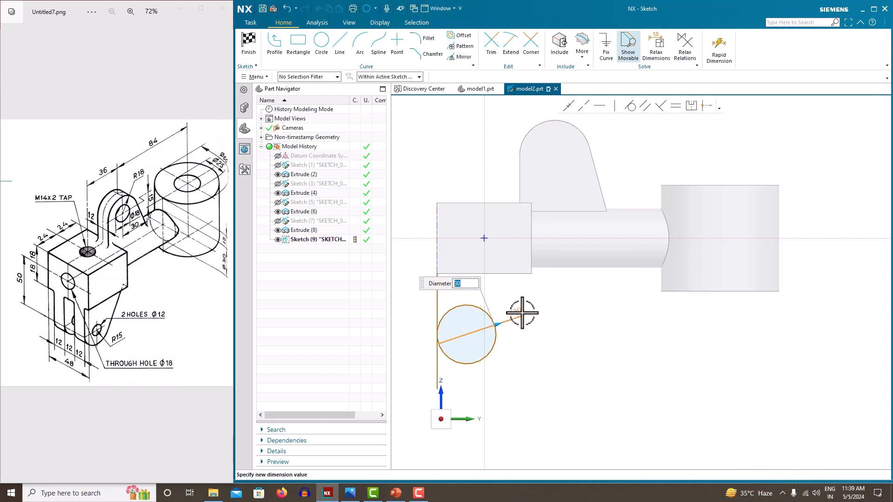
key("Return")
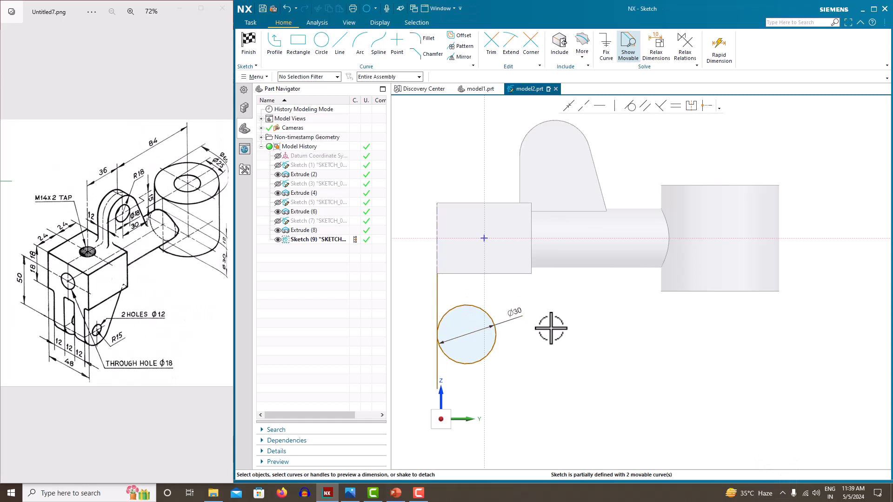
- Set the circle's centre 50 mm below the horizontal axis and trim off the vertical line's excess below the circle
left_click(459, 238)
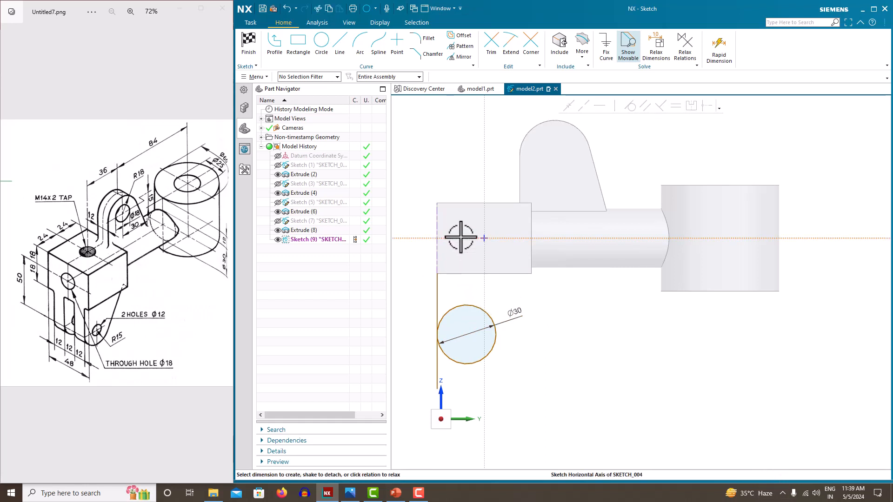
left_click(466, 334)
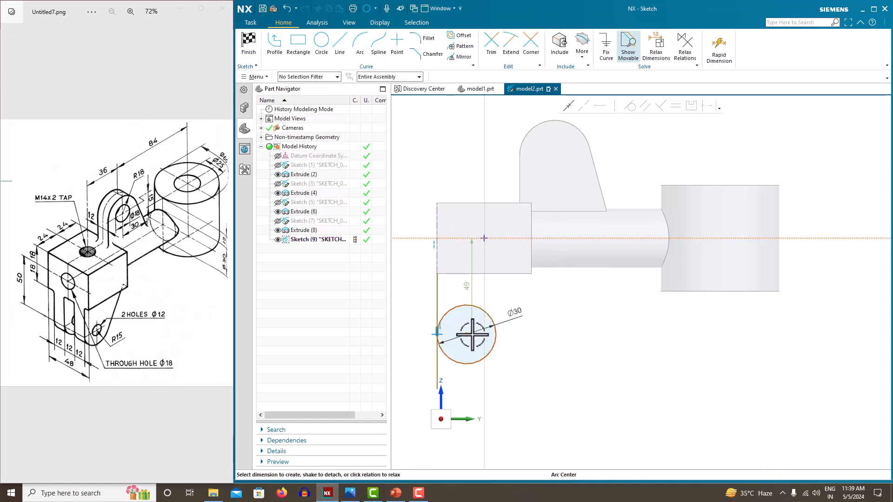
left_click(469, 287)
type("50")
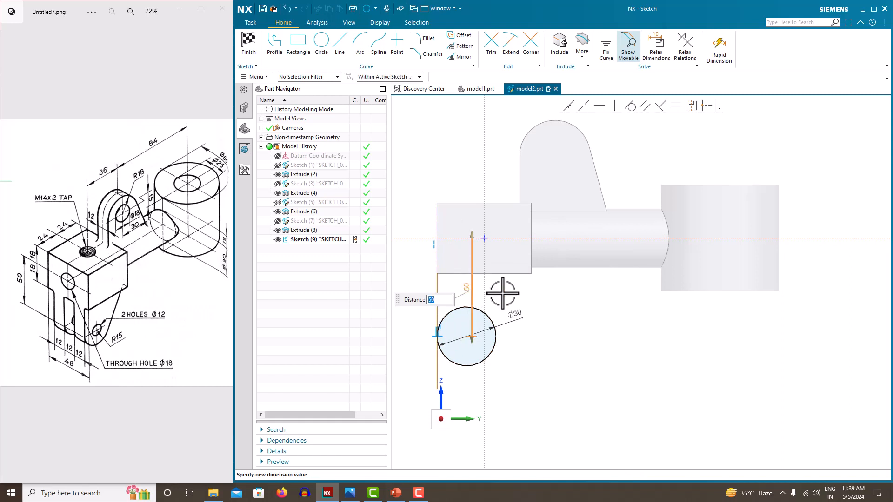
key("Return")
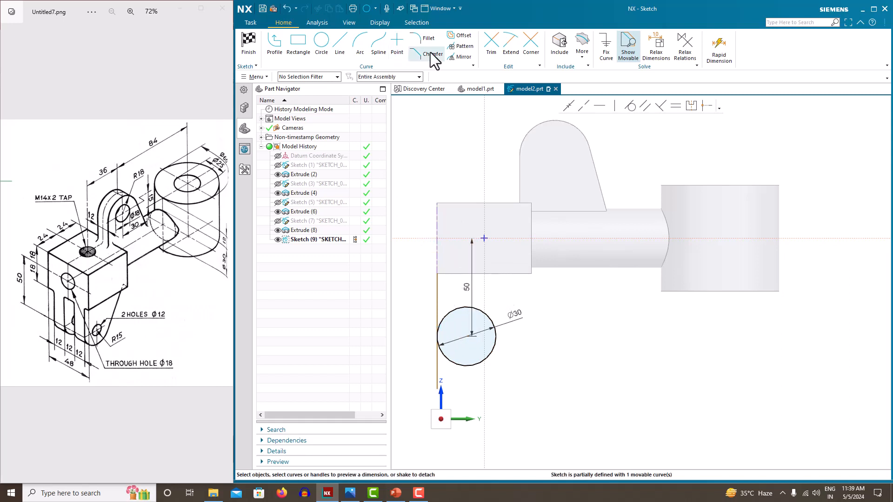
left_click(492, 43)
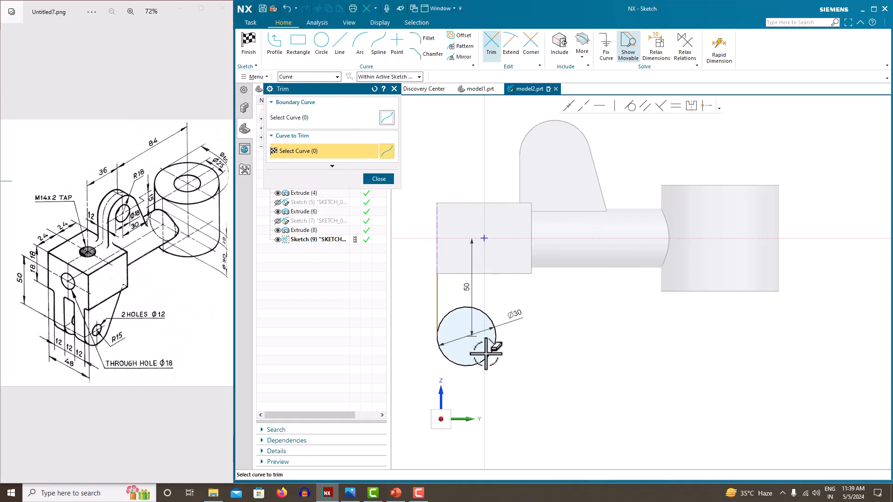
key("Escape")
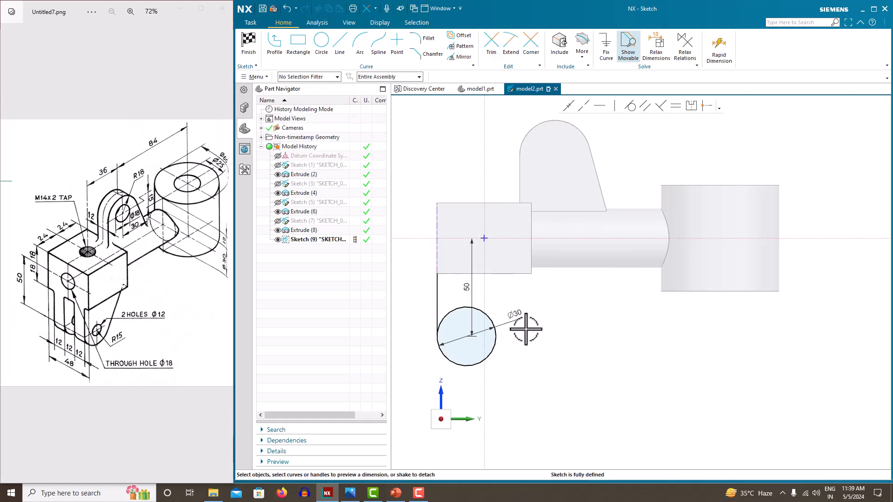
- Draw a slanted line from the circle up to the block's lower edge and close the profile along that edge to the vertical line
left_click(340, 42)
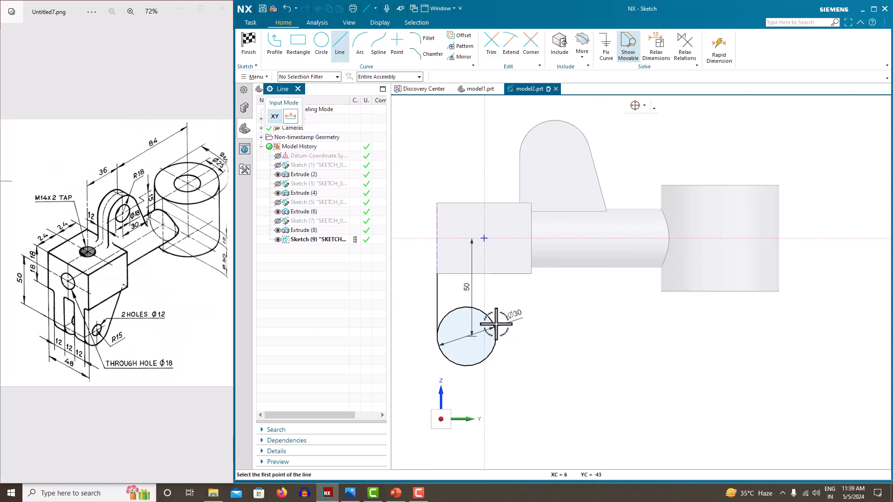
left_click(494, 346)
left_click(520, 274)
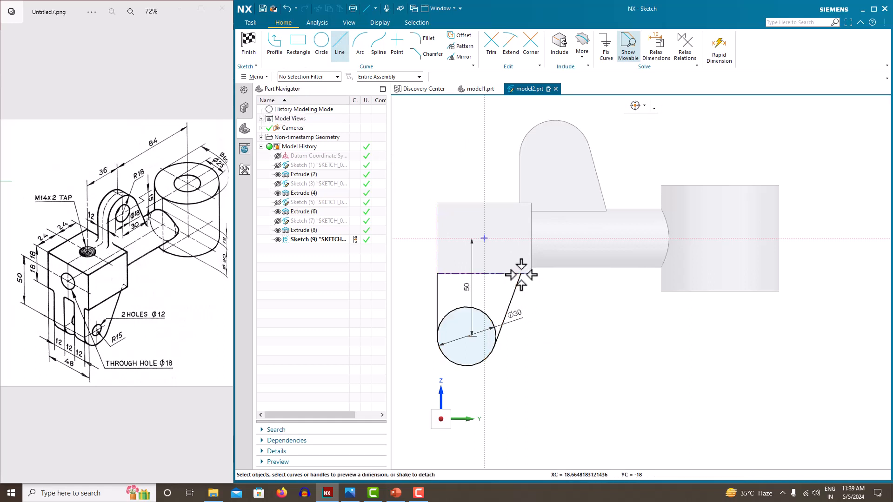
left_click(438, 273)
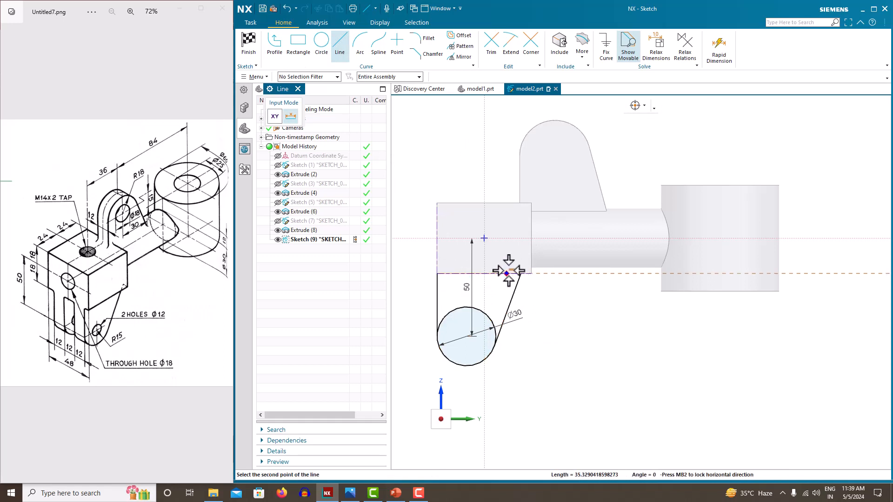
key("Escape")
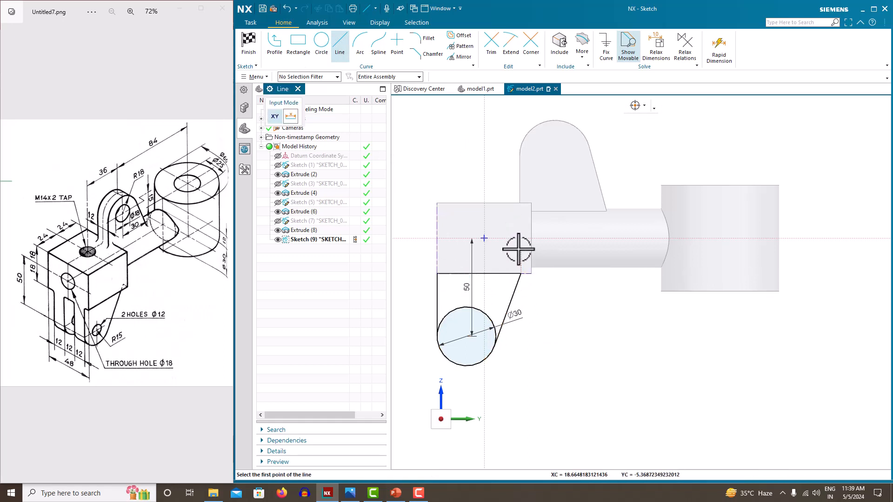
key("Escape")
- Trim the circle's upper arc inside the lower lug profile and finish the sketch
left_click(493, 46)
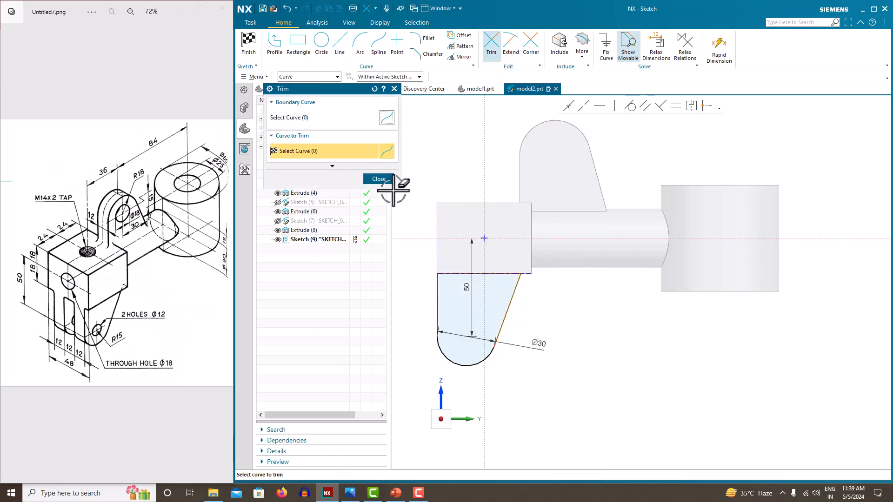
left_click(385, 178)
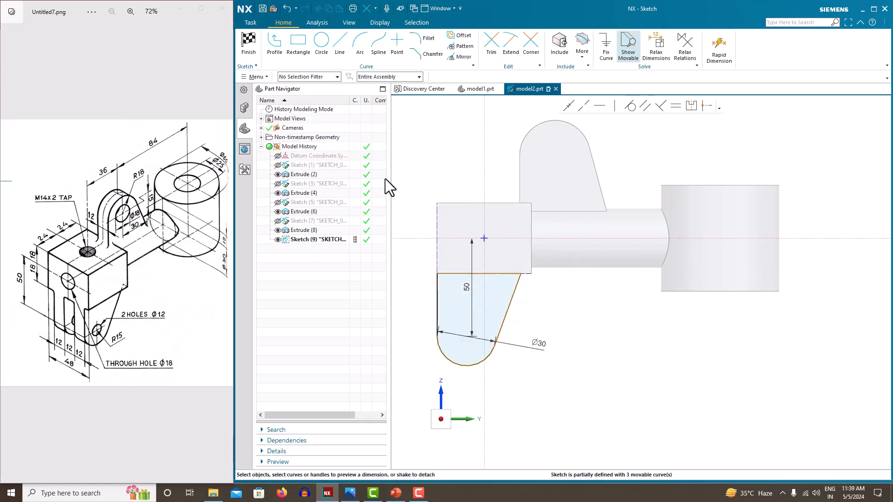
right_click(540, 301)
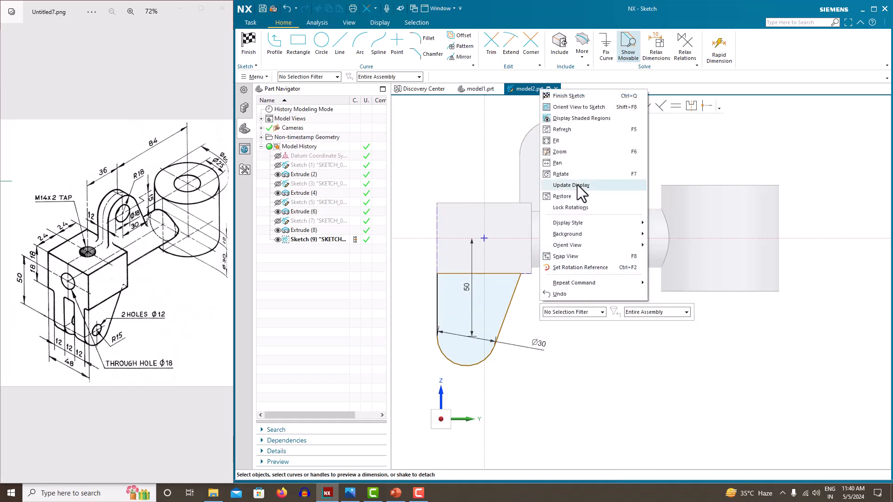
left_click(572, 96)
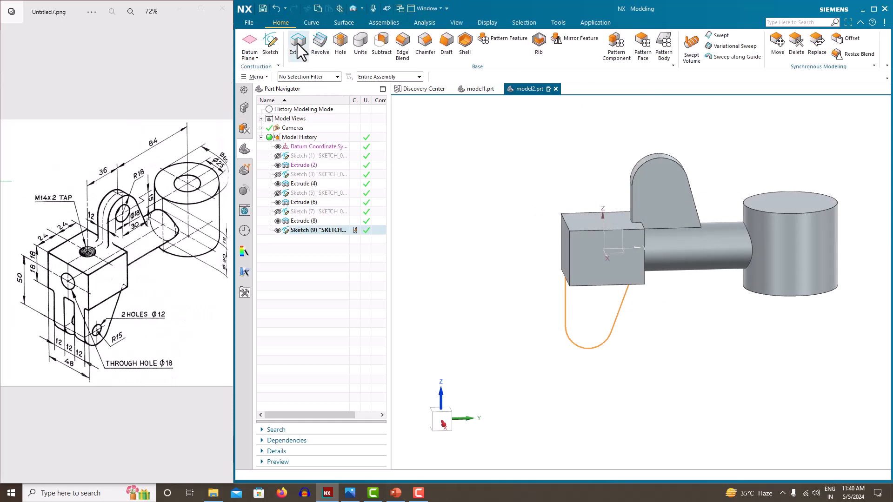
- Extrude the lower lug profile with a symmetric value of 36 mm, united with the body, and hide its sketch
left_click(297, 42)
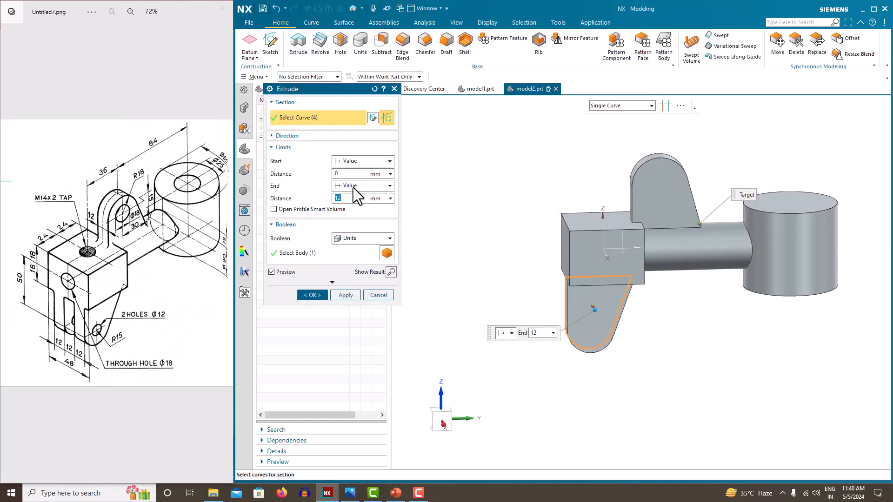
left_click(353, 188)
left_click(359, 215)
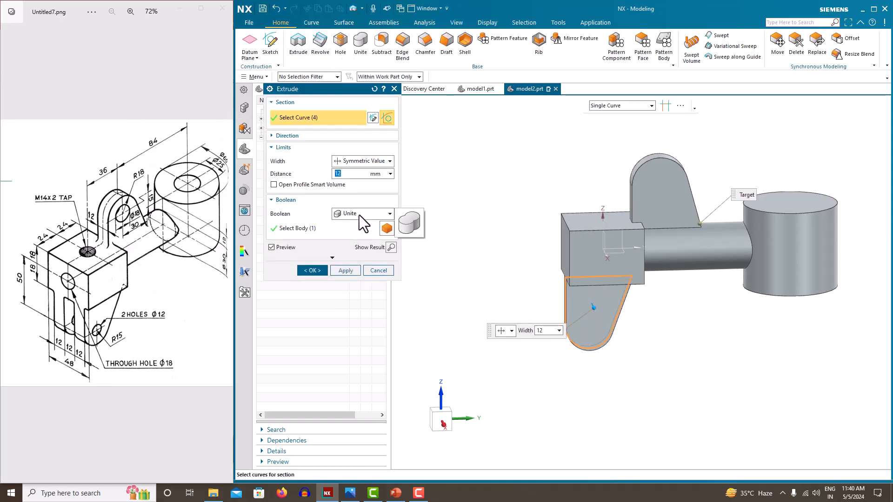
type("36")
key("Return")
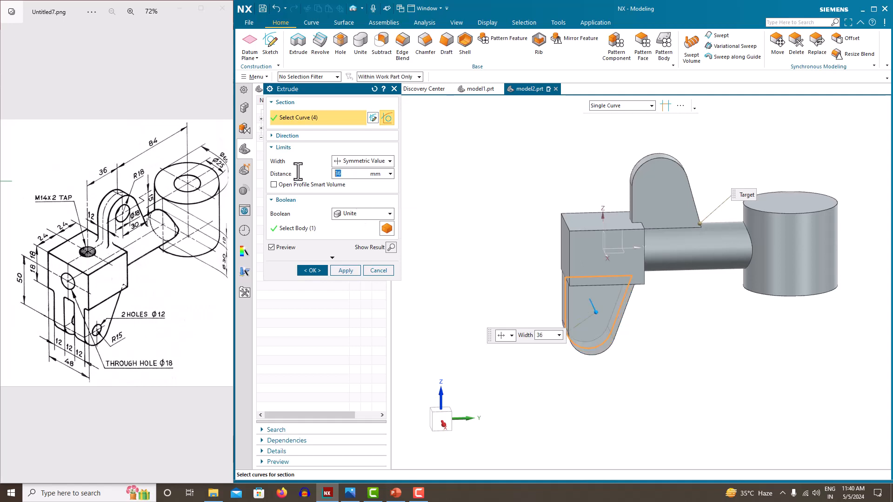
left_click(311, 272)
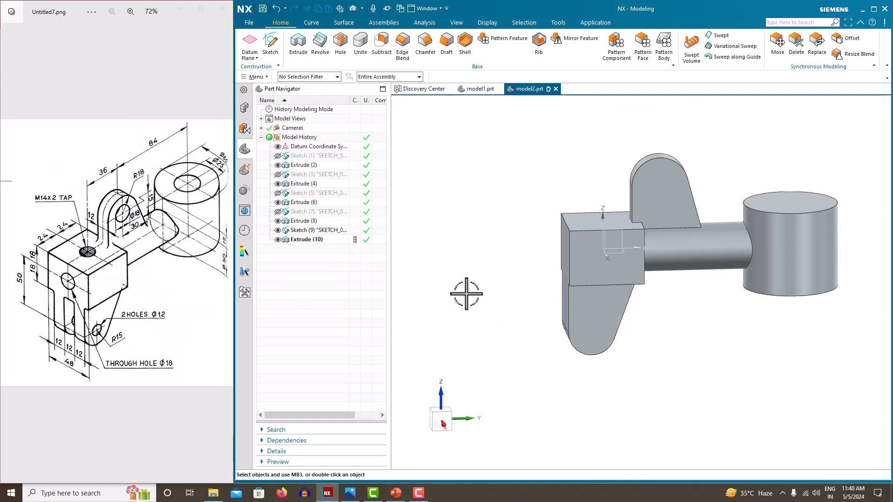
mouse_move(467, 295)
middle_mouse_down()
mouse_move(516, 295)
mouse_move(458, 293)
mouse_move(510, 287)
mouse_move(484, 205)
mouse_move(479, 214)
mouse_move(482, 187)
mouse_move(503, 203)
mouse_move(482, 183)
mouse_move(479, 263)
mouse_move(497, 318)
mouse_move(480, 299)
middle_mouse_up()
scroll(536, 277, "up", 3)
mouse_move(543, 281)
middle_mouse_down()
mouse_move(571, 288)
mouse_move(558, 275)
middle_mouse_up()
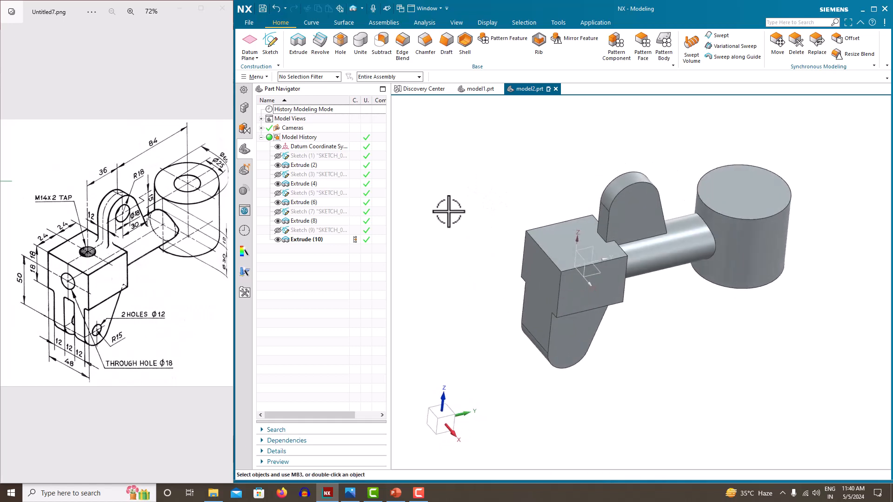
- Start a sketch on the Front plane for the slot in the lower lug
right_click(449, 212)
mouse_move(489, 311)
left_click(526, 319)
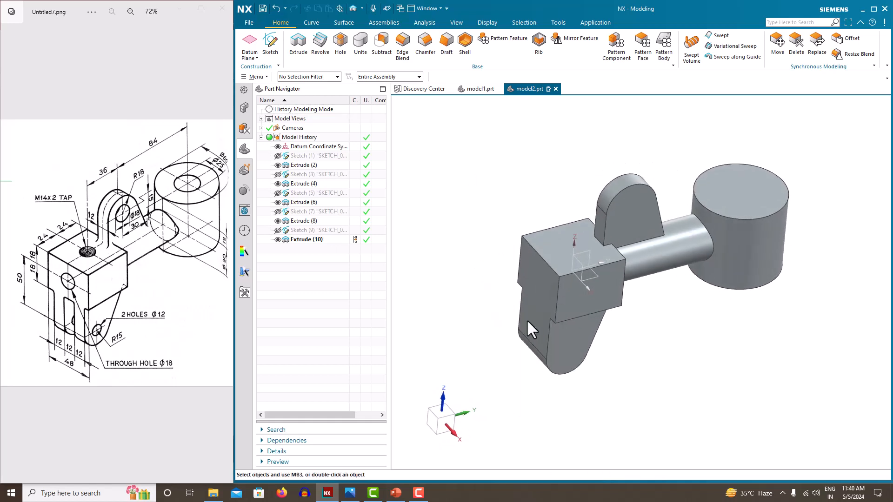
middle_click_drag(473, 255, 479, 239)
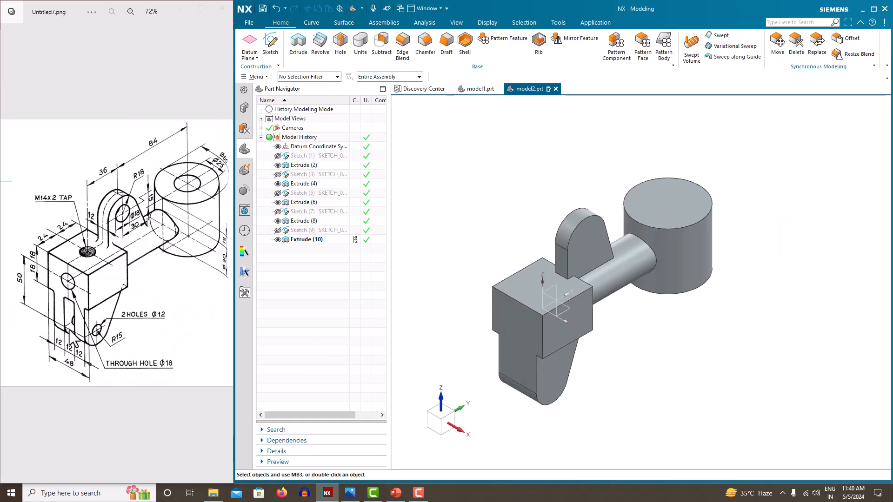
left_click(271, 46)
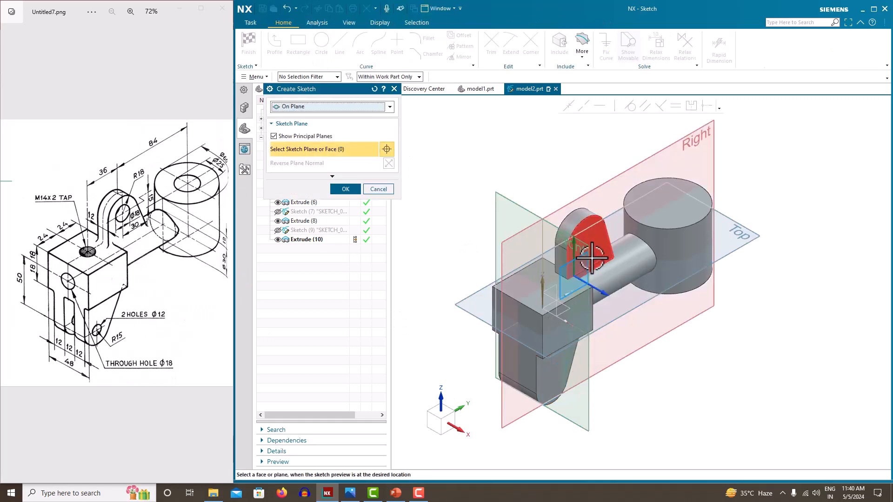
left_click(577, 258)
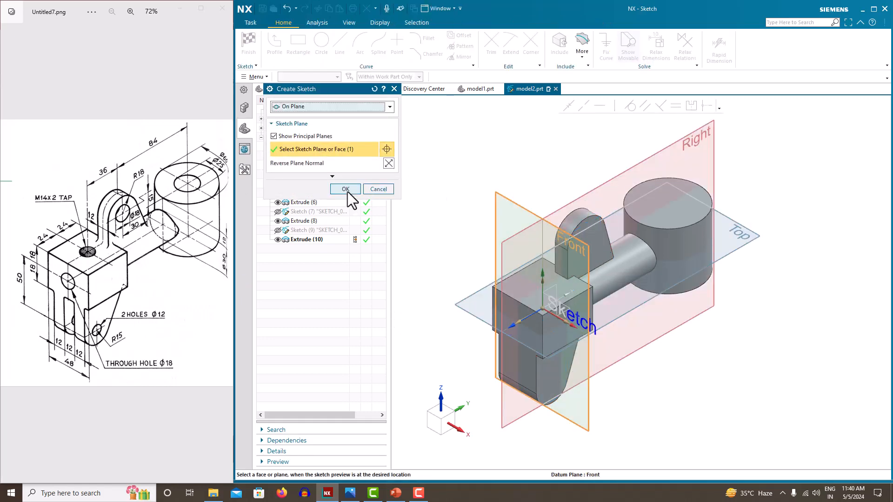
left_click(346, 190)
- With selection scope Entire Assembly, draw a rectangle about 20 mm wide over the lower lug, extending past its lower end
key("r")
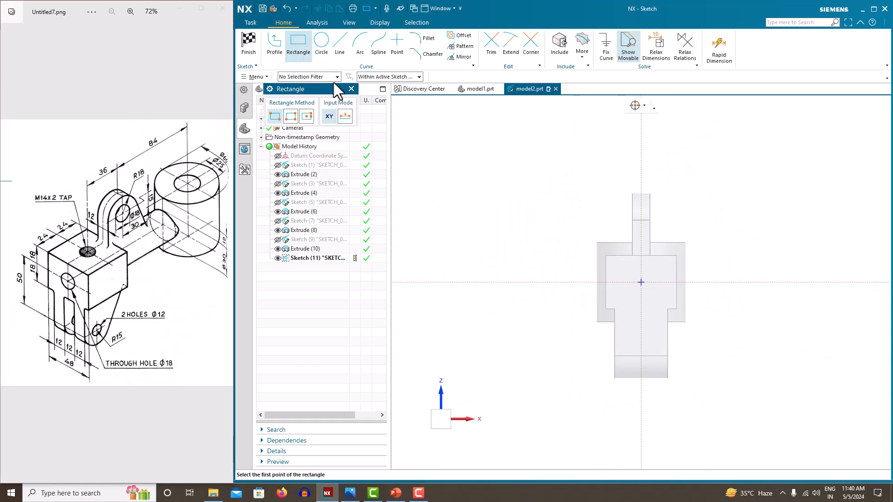
scroll(625, 325, "up", 3)
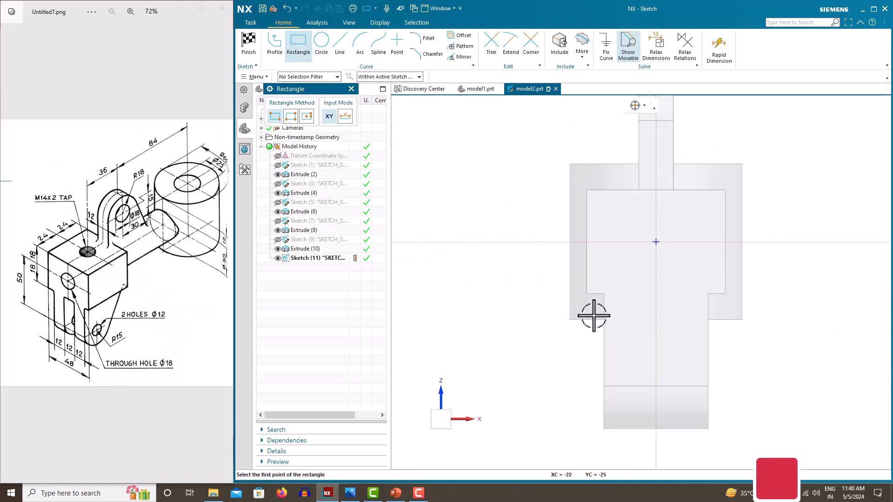
left_click(395, 77)
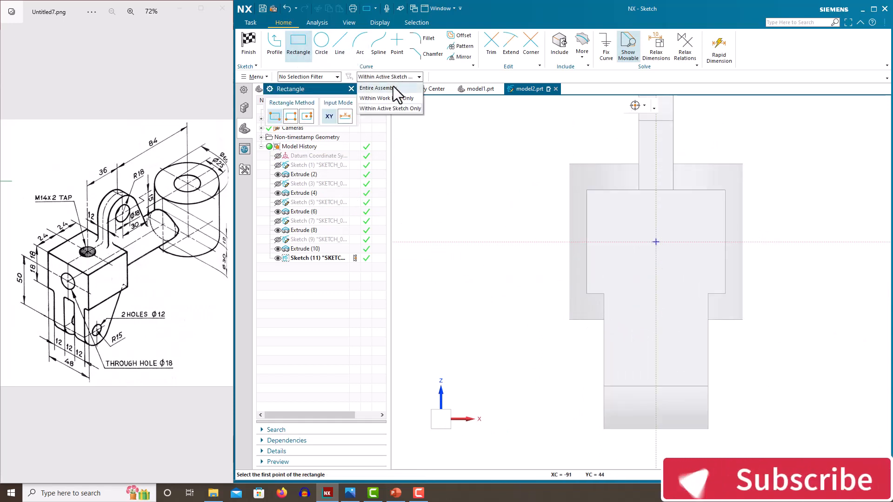
left_click(393, 87)
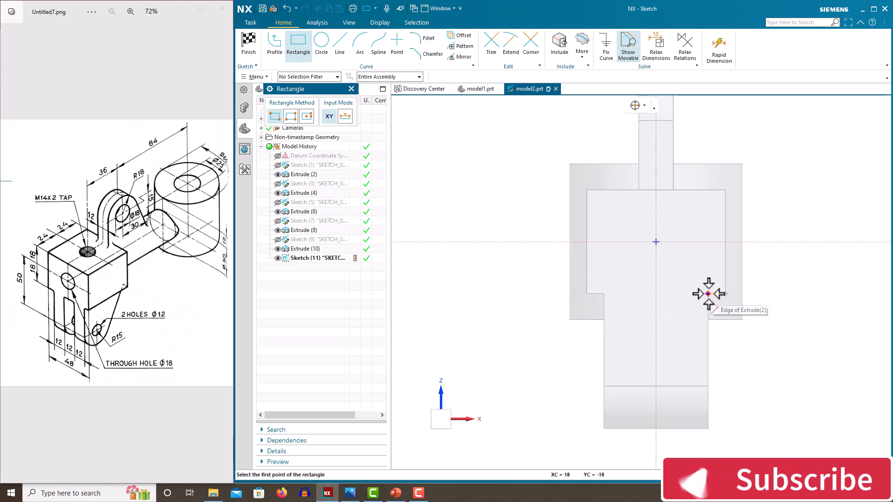
left_click(627, 300)
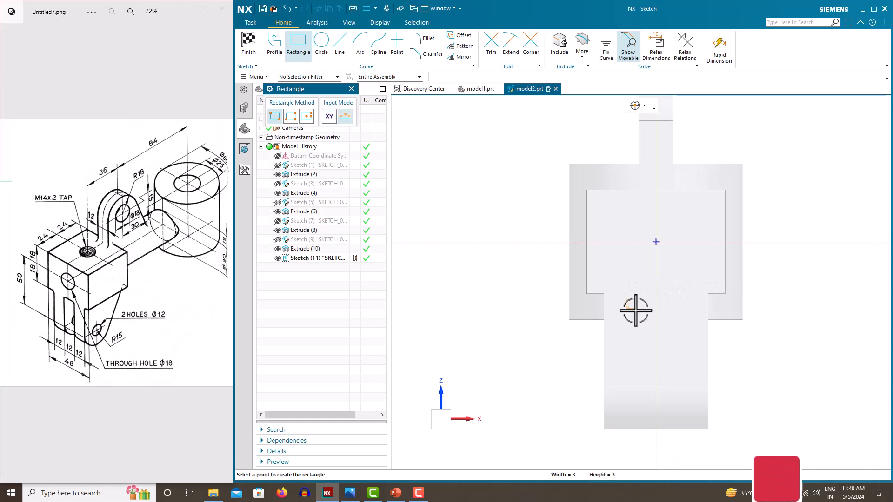
left_click(685, 449)
key("Escape")
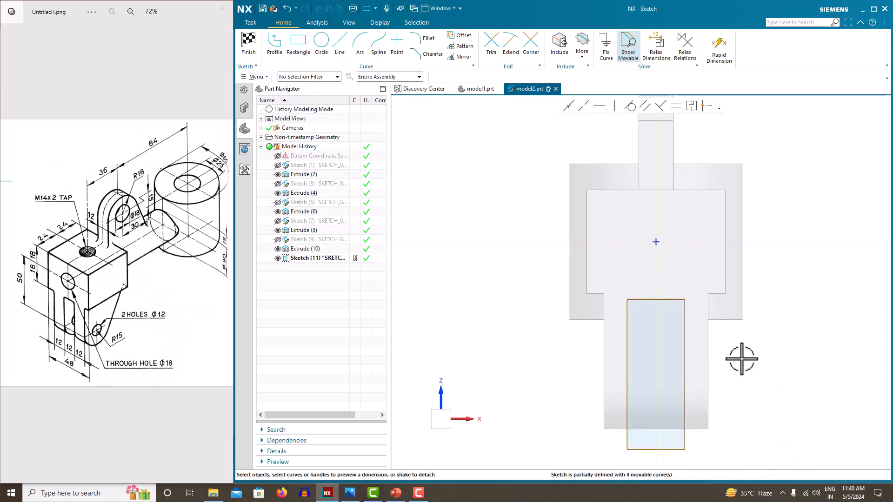
- Set the rectangle's upper edge at distance 0 from the block's lower edge and its width to 12 mm
left_click(669, 299)
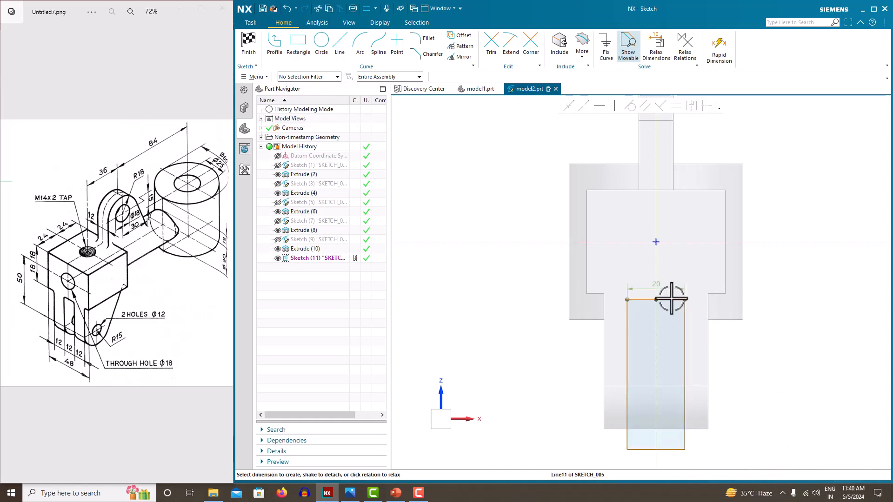
left_click(724, 298)
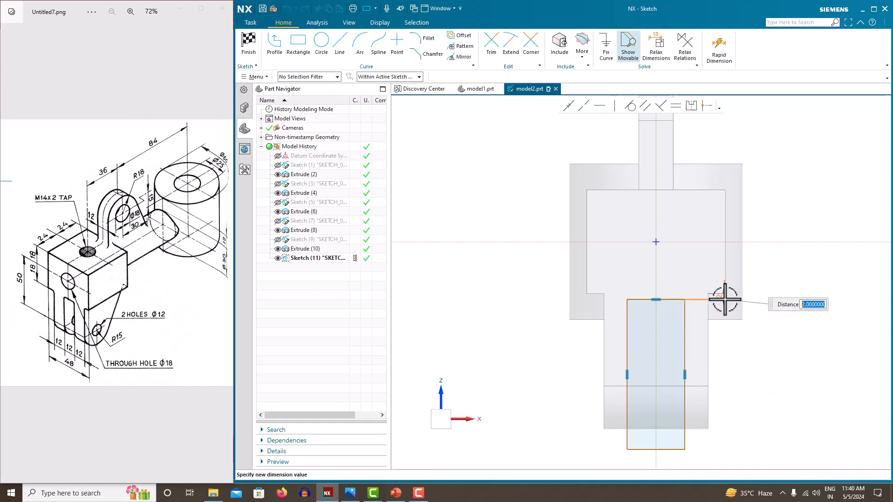
type("0")
key("Return")
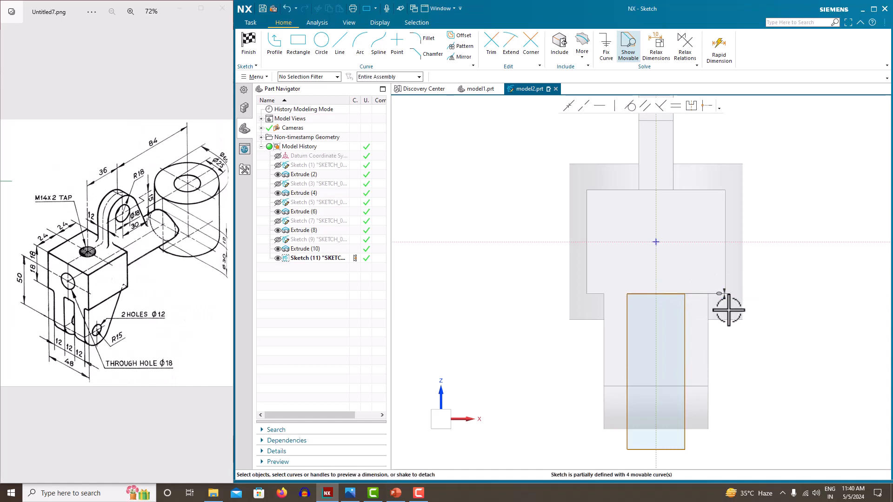
mouse_move(674, 293)
left_mouse_down()
mouse_move(679, 274)
mouse_move(670, 280)
left_mouse_up()
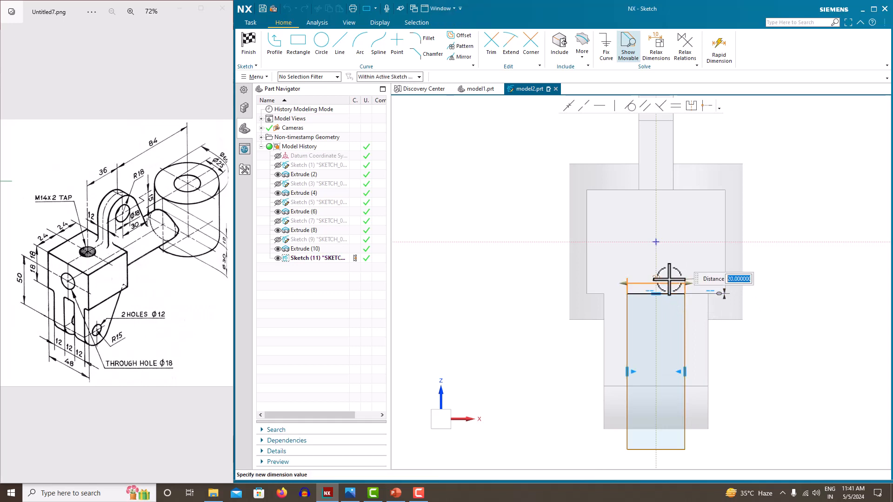
type("12")
key("Return")
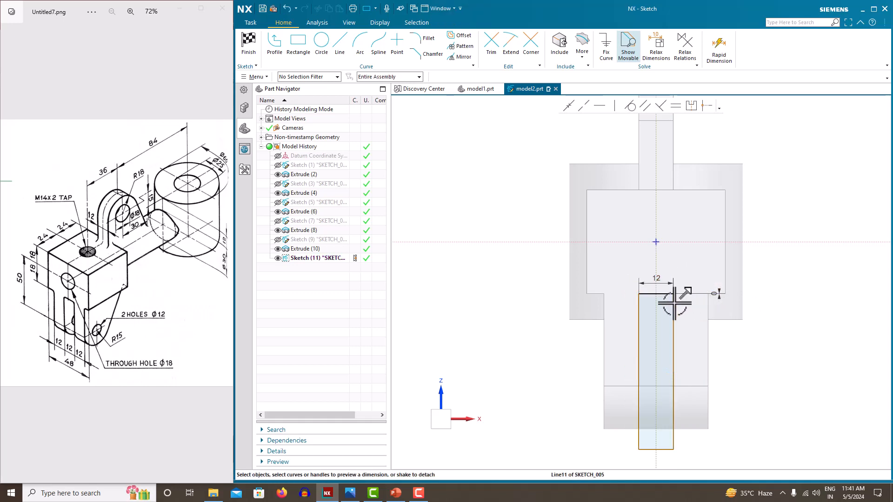
- Make the endpoints of the slot rectangle's upper edge symmetric about the sketch's vertical axis
left_click(655, 452)
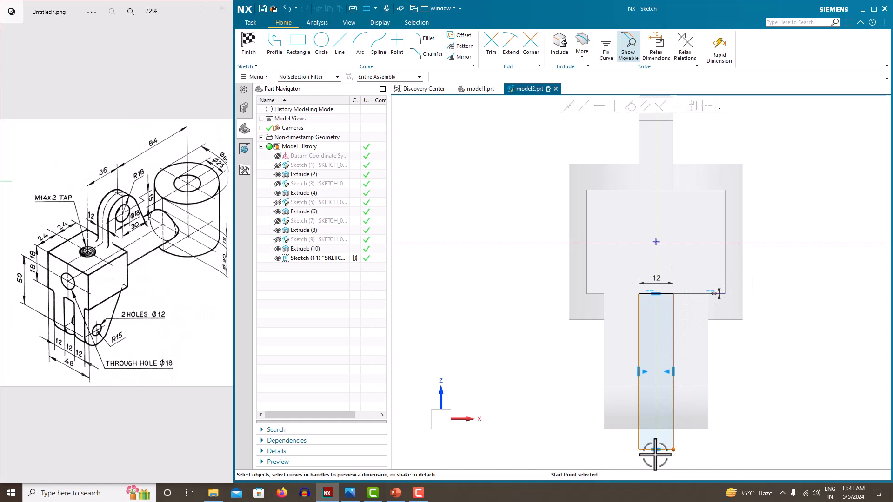
left_click(639, 450)
key("Escape")
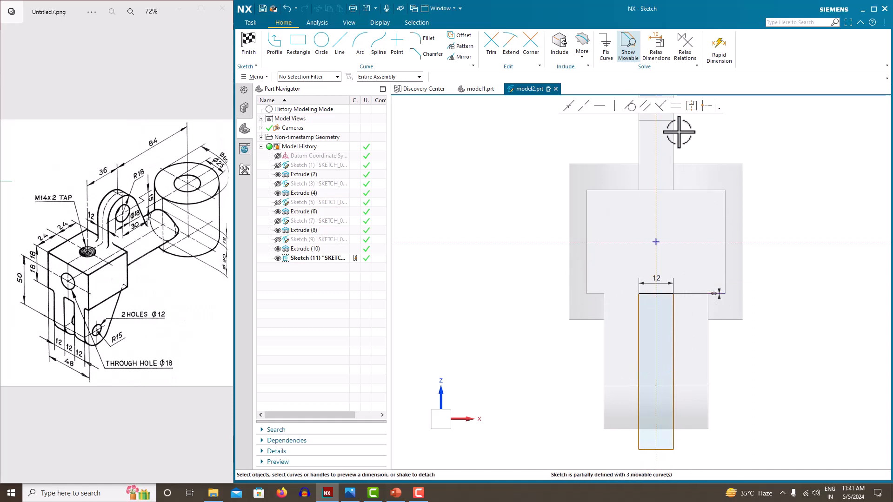
left_click(692, 106)
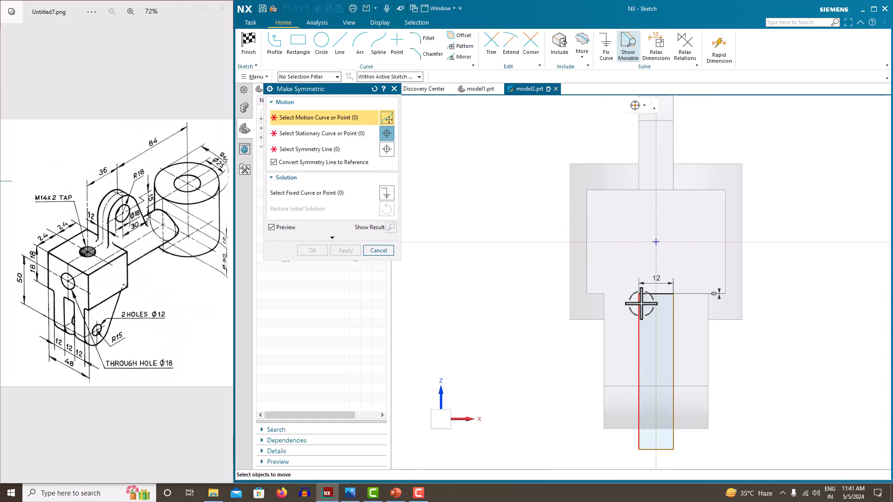
left_click(663, 294)
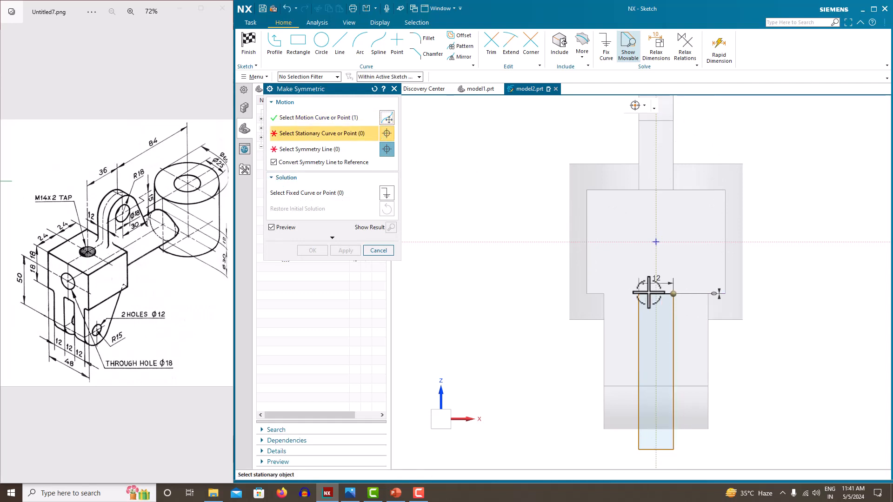
left_click(639, 294)
left_click(656, 313)
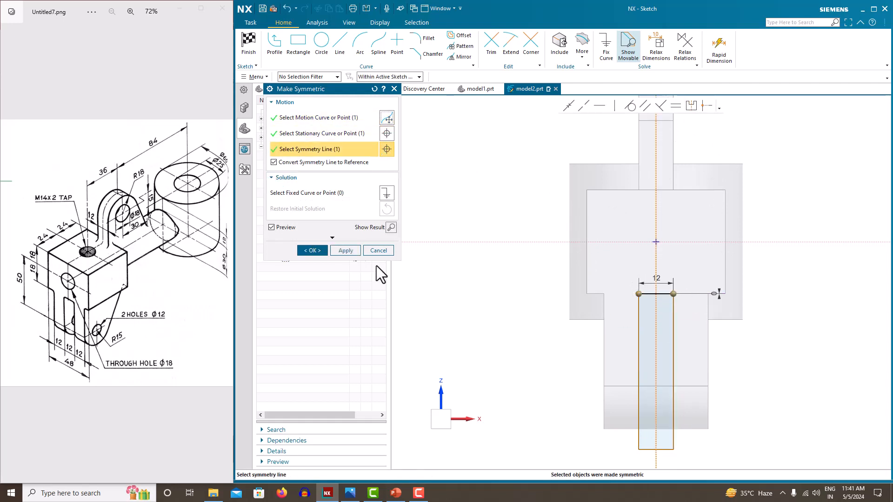
left_click(318, 252)
scroll(478, 319, "down", 2)
scroll(534, 369, "up", 2)
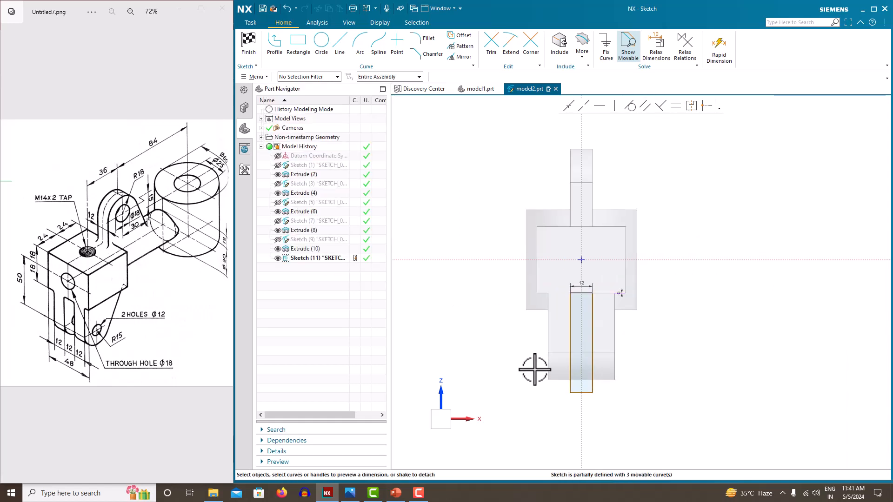
- Dimension the length of the slot rectangle's long side and finish the sketch
left_click(612, 324)
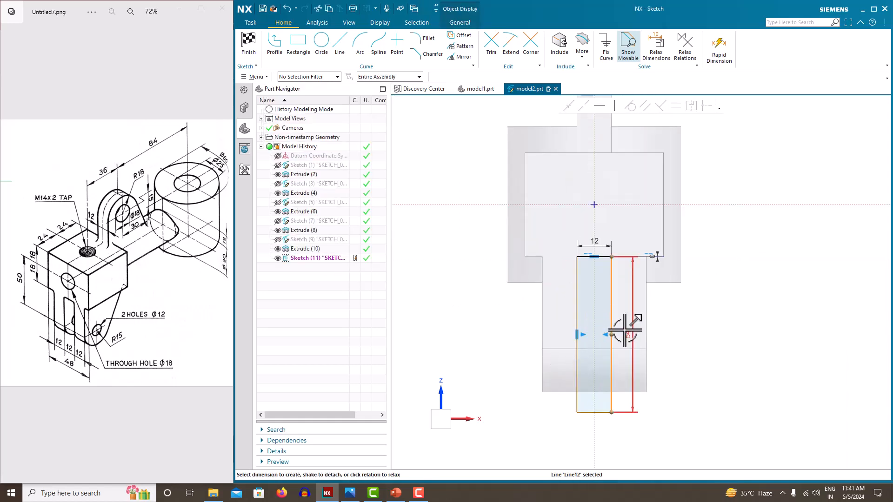
left_click(626, 332)
key("Return")
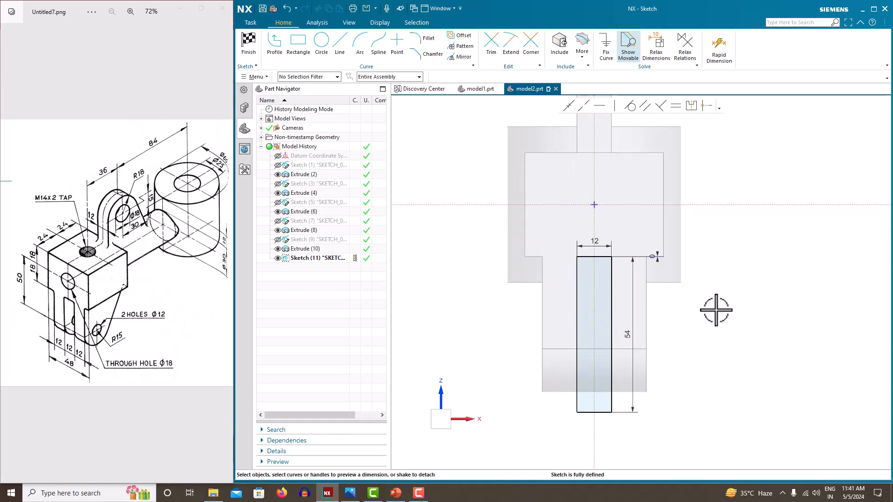
right_click(735, 276)
left_click(758, 71)
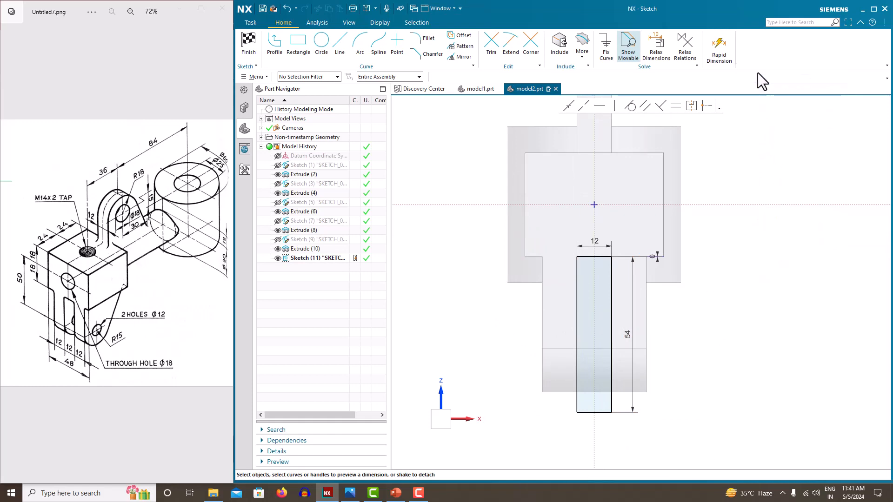
- Extrude the slot rectangle with a symmetric value of 60 mm and subtract it from the body to split the lower lug
left_click(298, 41)
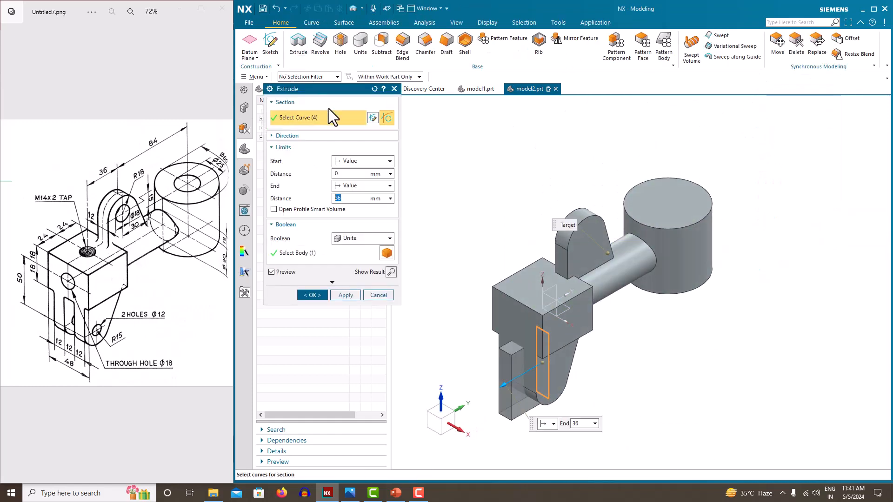
left_click(344, 186)
left_click(361, 216)
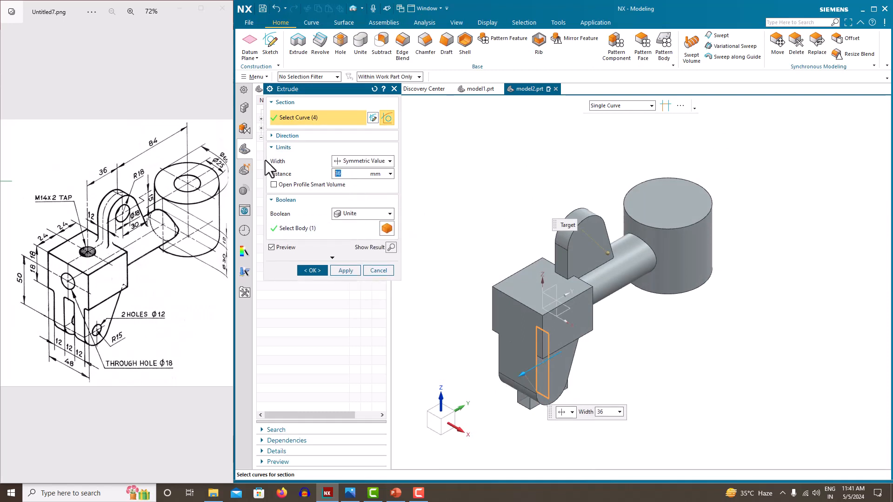
type("60")
key("Return")
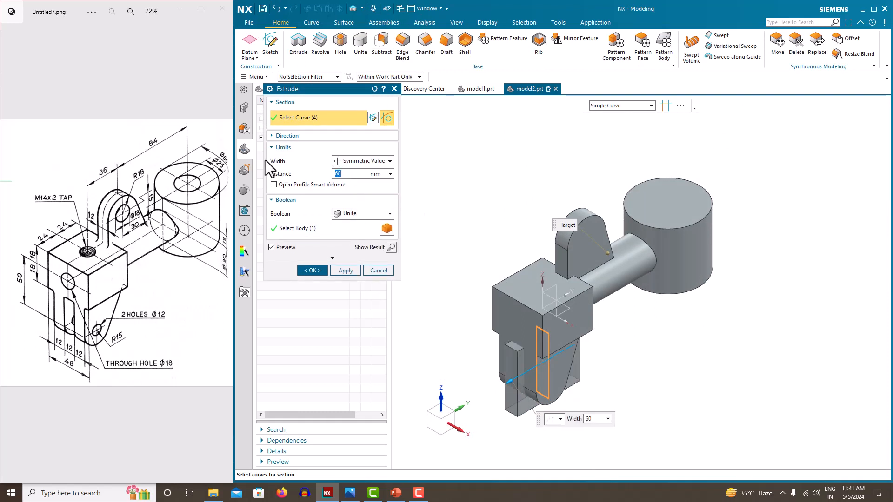
left_click(354, 213)
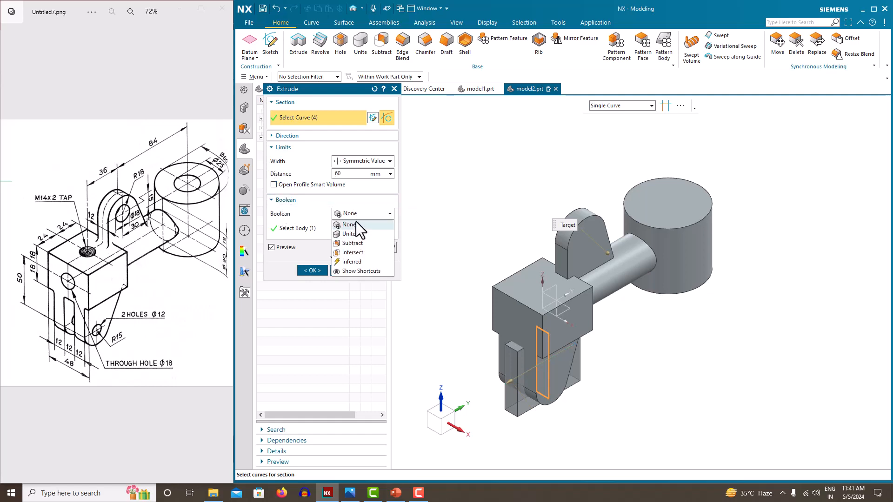
left_click(353, 243)
left_click(317, 269)
- Create a simple 12 mm hole through the body, centred on the rounded end of the lower fork lugs
middle_click_drag(409, 299, 594, 268)
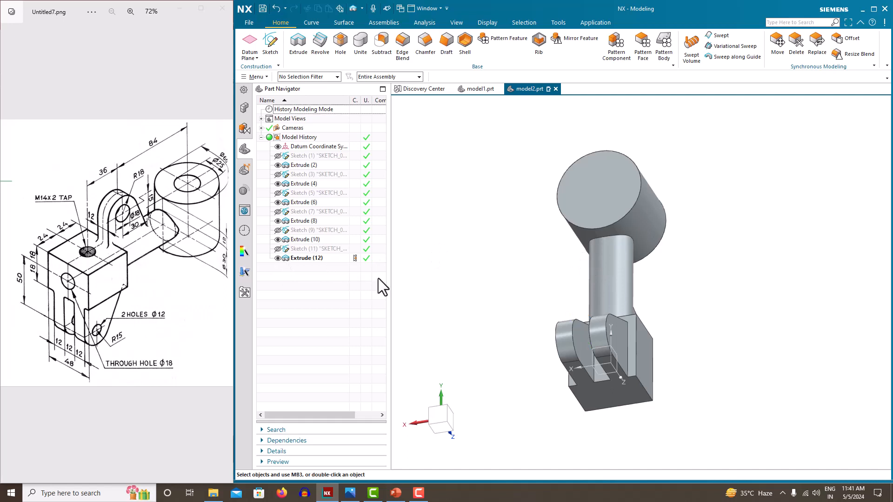
middle_click_drag(512, 293, 534, 308)
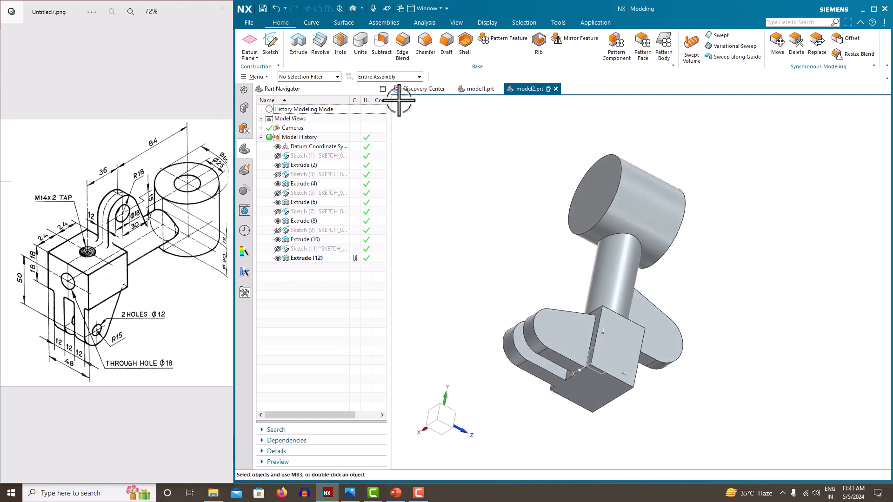
left_click(341, 49)
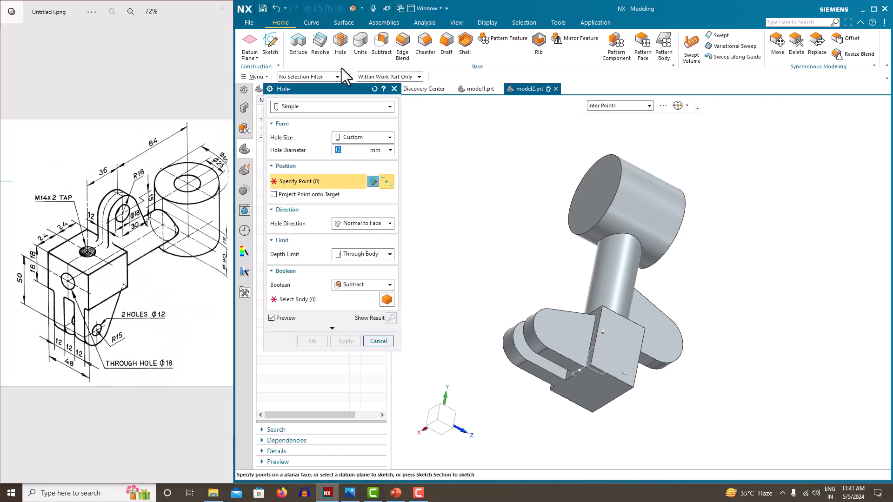
left_click(534, 329)
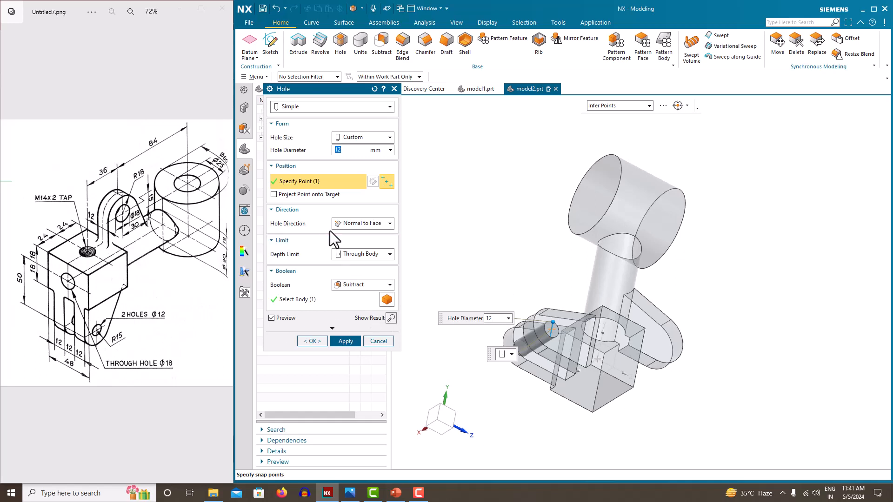
left_click(353, 149)
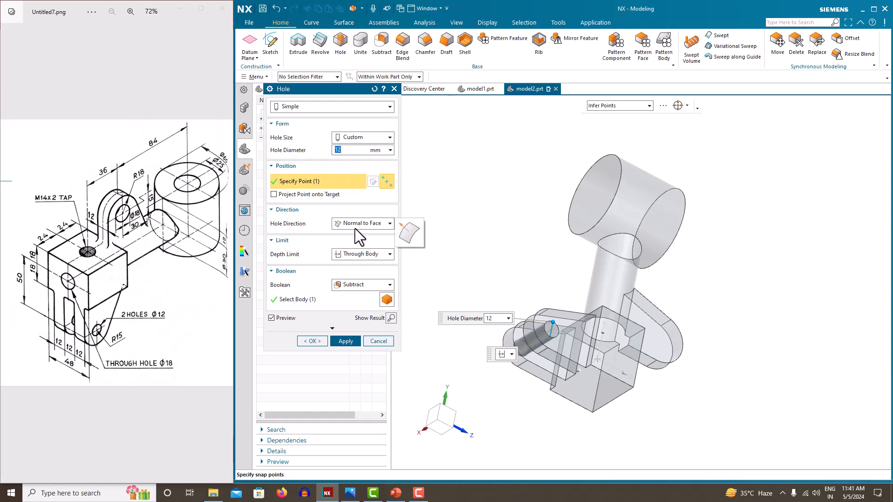
left_click(345, 342)
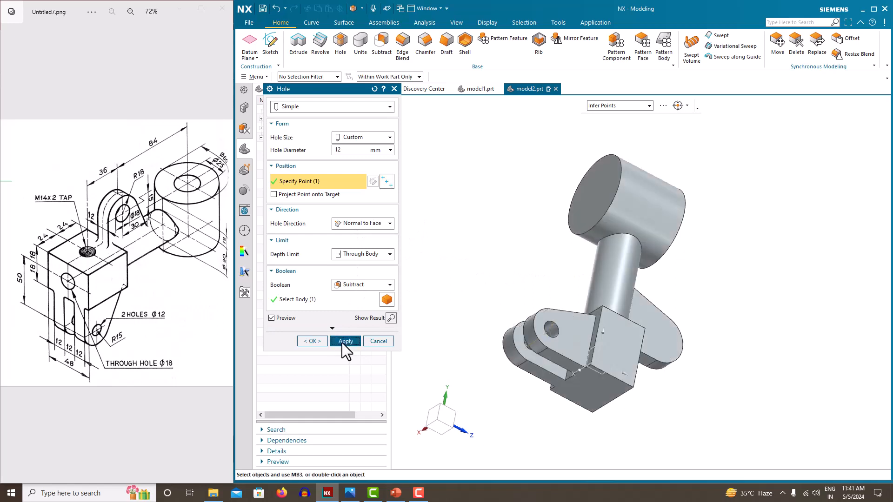
- Create a simple 18 mm hole centred on the upper lug's rounded end, with the depth limit Until Next
middle_click_drag(445, 321, 522, 354)
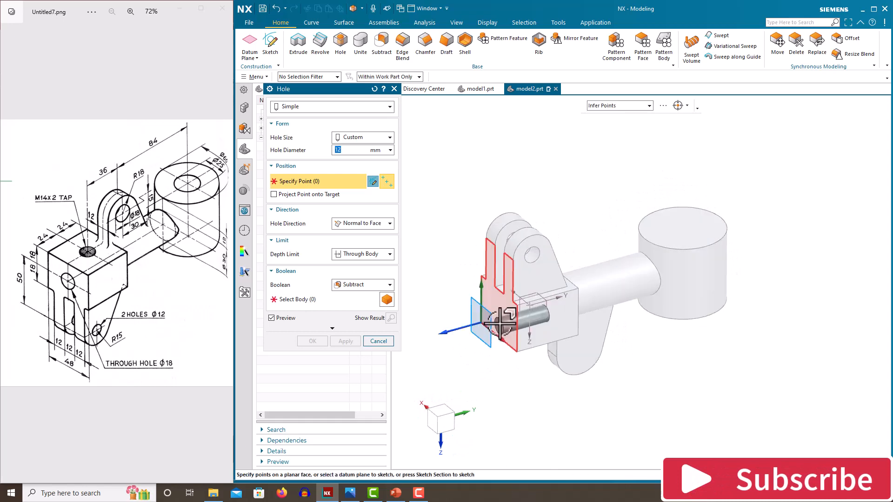
scroll(504, 319, "up", 1)
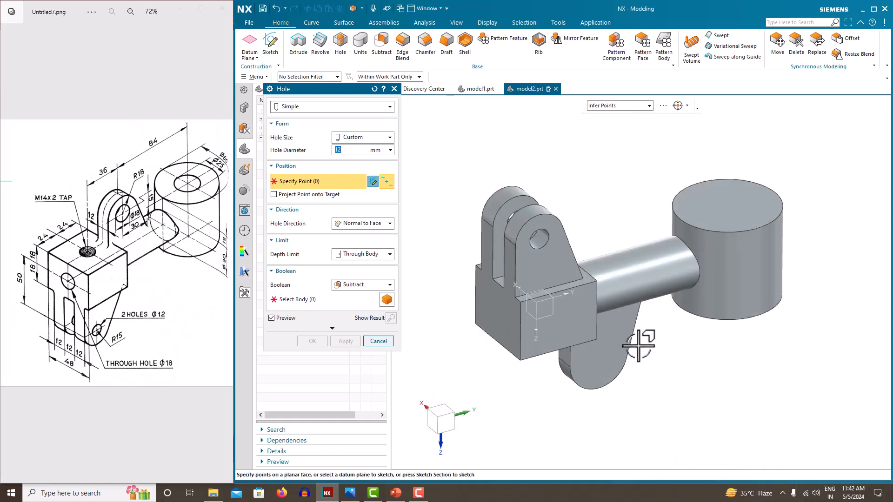
left_click(595, 390)
middle_click_drag(595, 390, 504, 289)
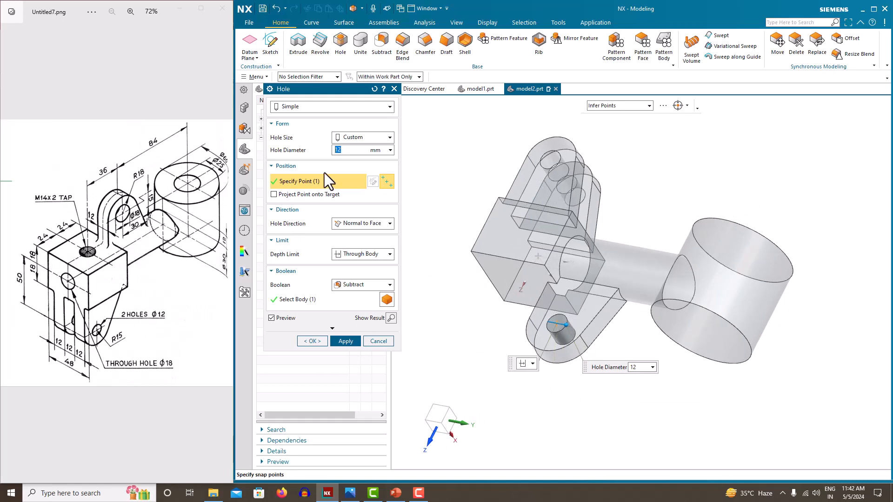
type("18")
key("Return")
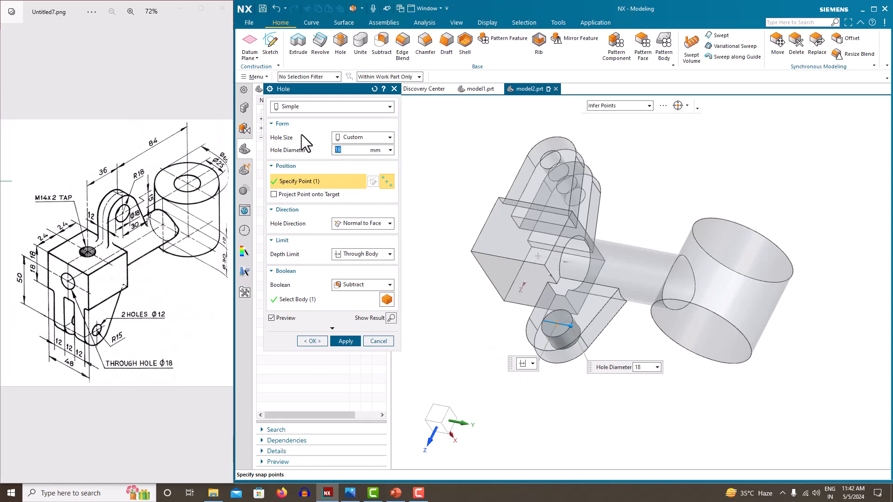
left_click(361, 255)
left_click(360, 284)
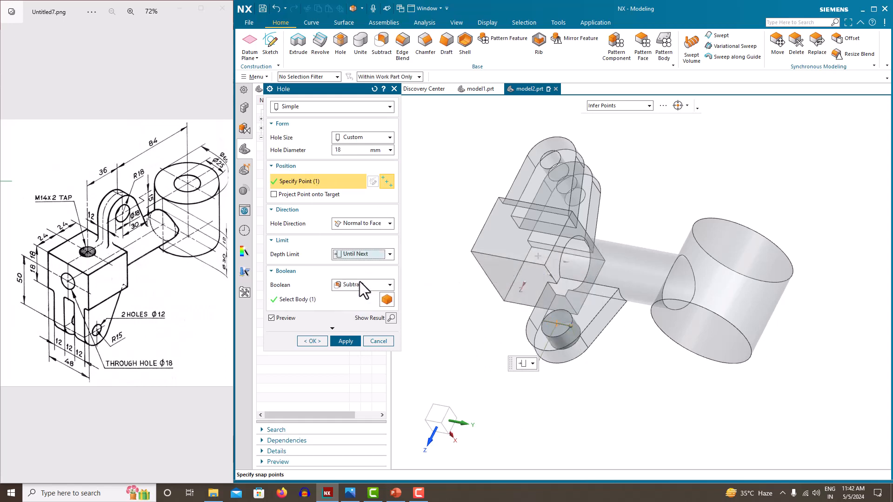
left_click(346, 342)
- Create a simple 25 mm hole centred on the large cylinder's circular end face, with the depth limit Until Next
middle_click_drag(658, 270, 654, 308)
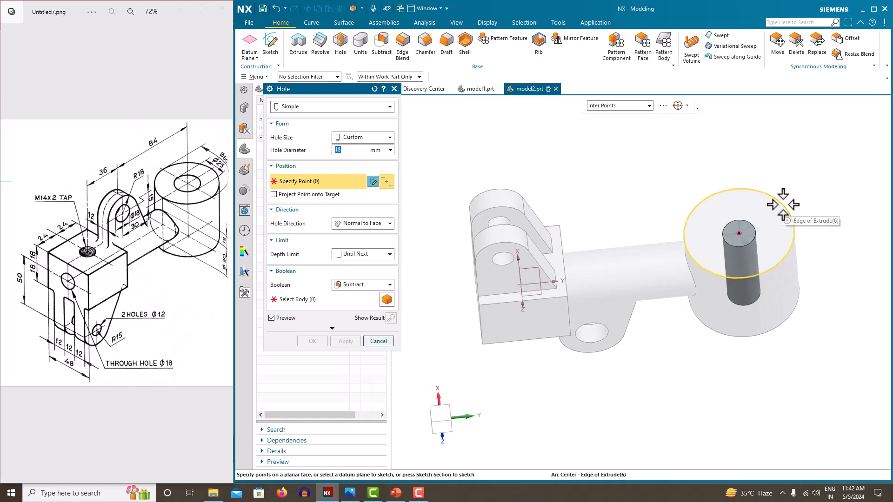
left_click(781, 200)
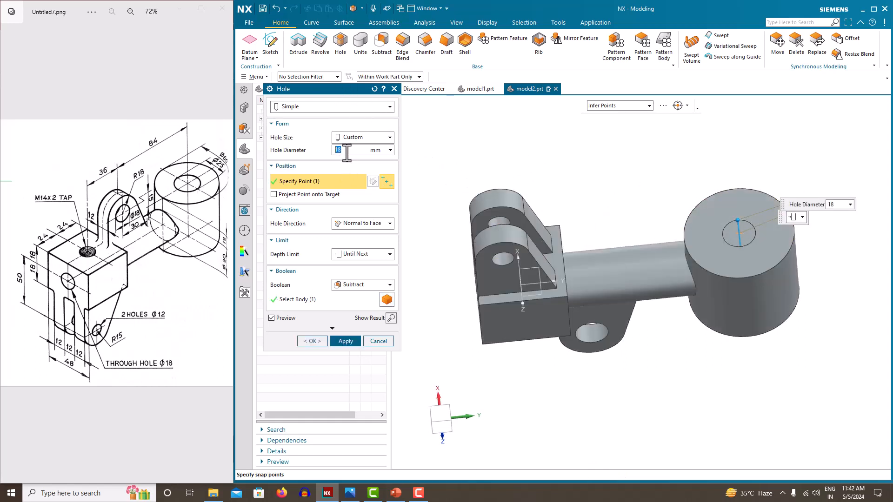
type("25")
key("Return")
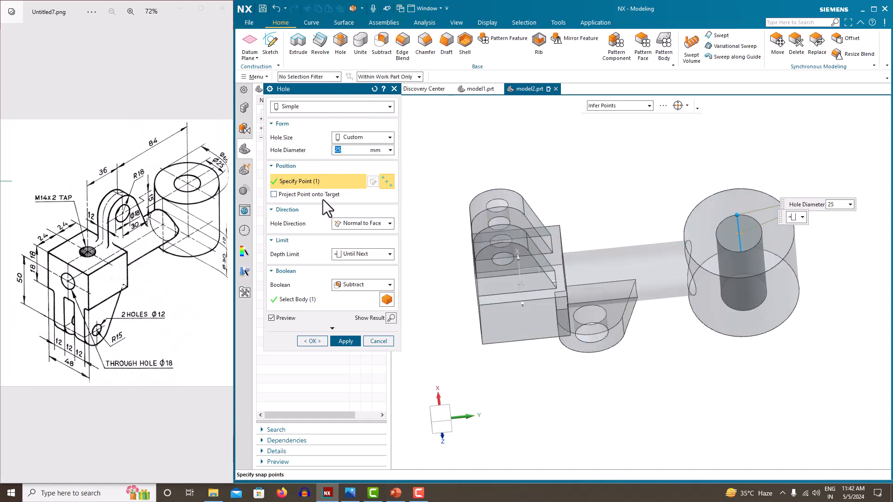
left_click(345, 340)
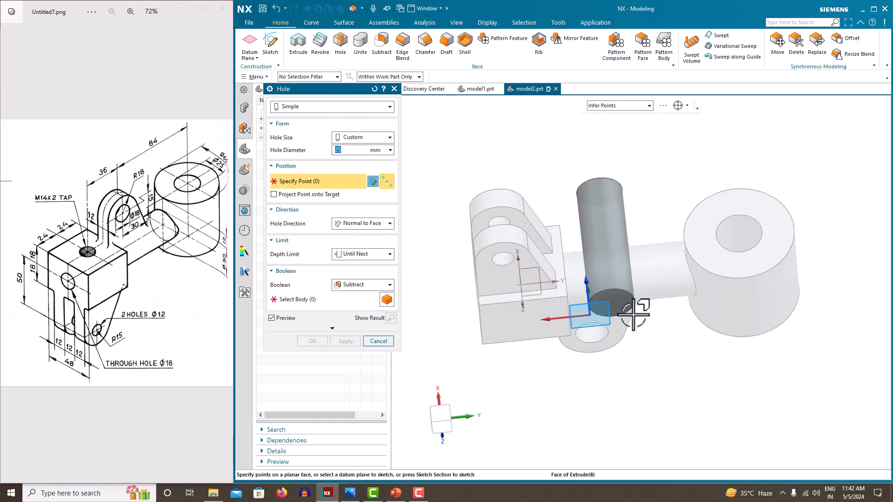
left_click(378, 341)
- Start a sketch on the block's front face, opposite the arm and above the fork lugs
middle_click_drag(474, 334, 543, 303)
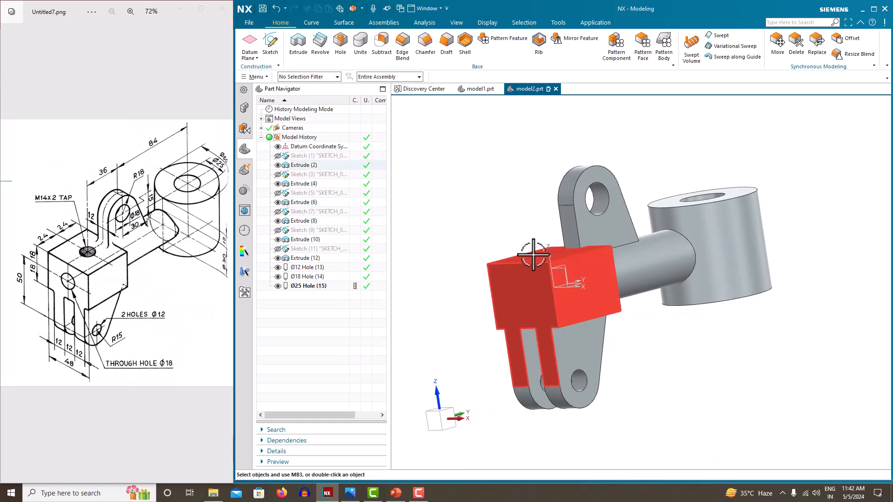
left_click(270, 42)
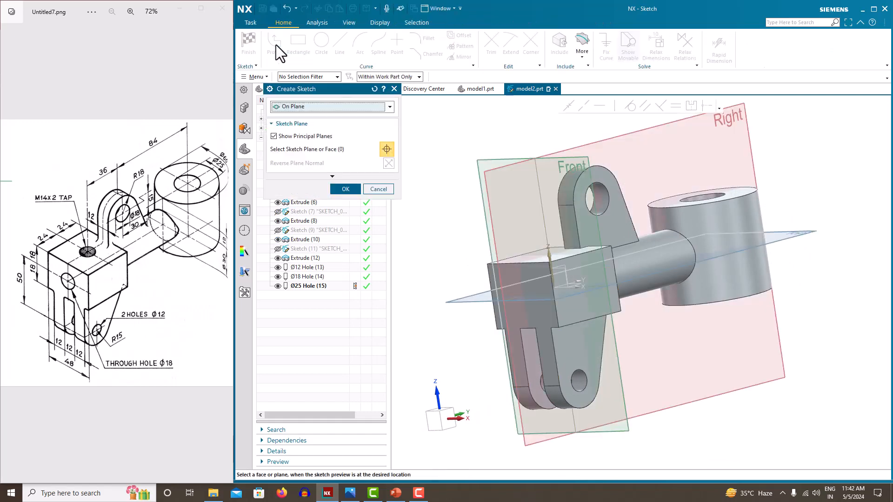
left_click(523, 270)
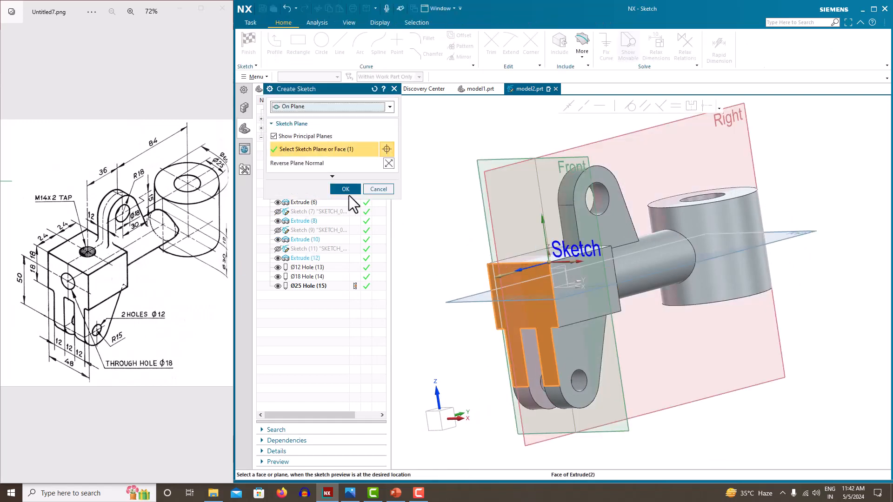
left_click(345, 189)
- Sketch a circle about 19 mm in diameter centred on the upper block portion of the front face
left_click(321, 44)
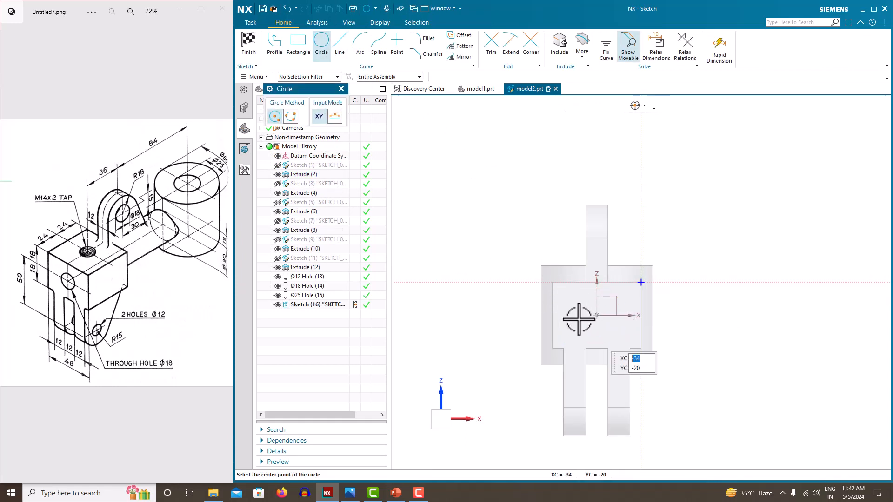
left_click(341, 89)
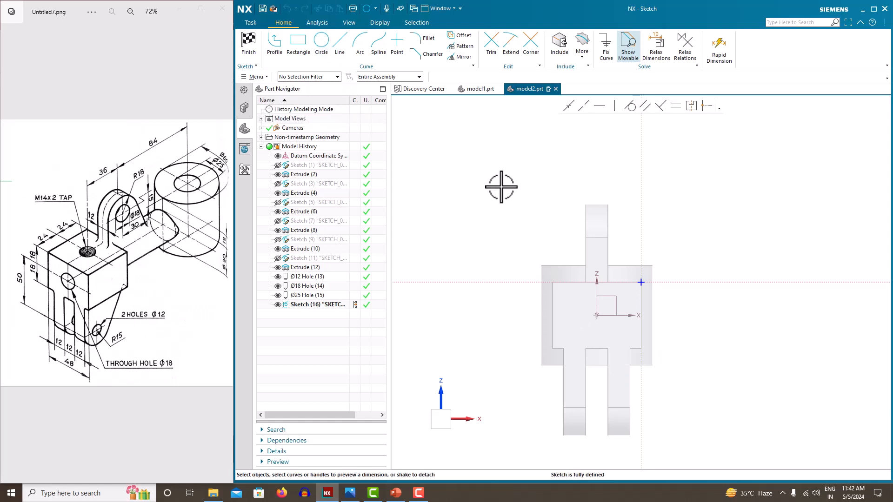
left_click(321, 55)
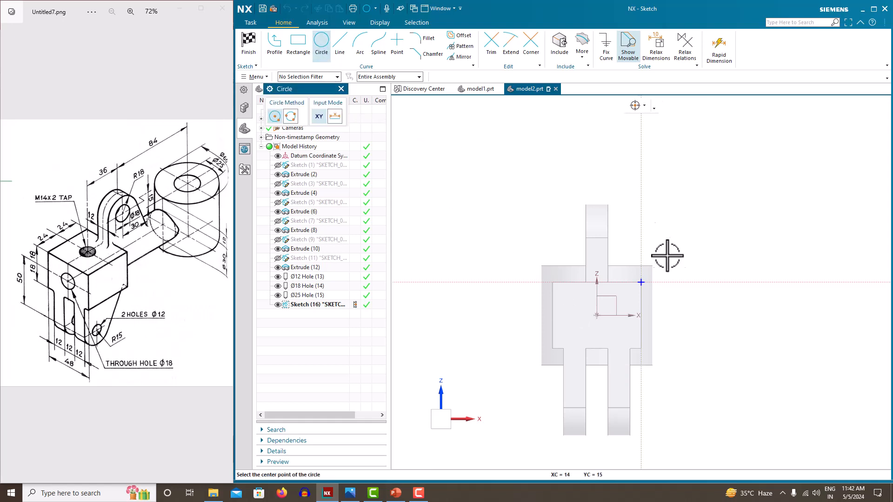
left_click(596, 315)
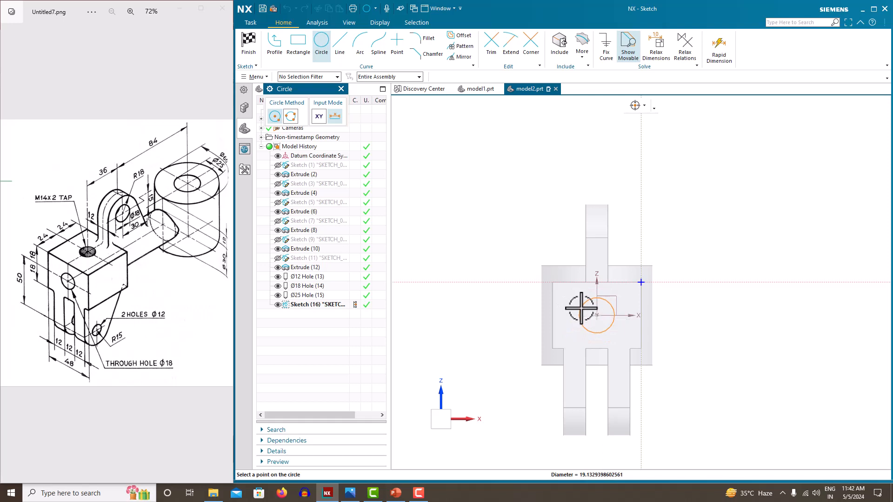
left_click(581, 308)
key("Escape")
- Set the circle's diameter to 18 mm and finish the sketch
left_click(608, 304)
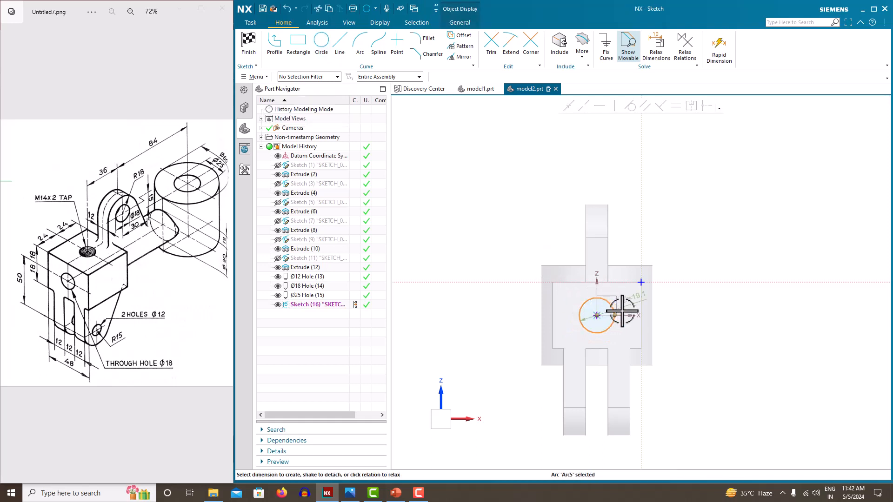
double_click(638, 295)
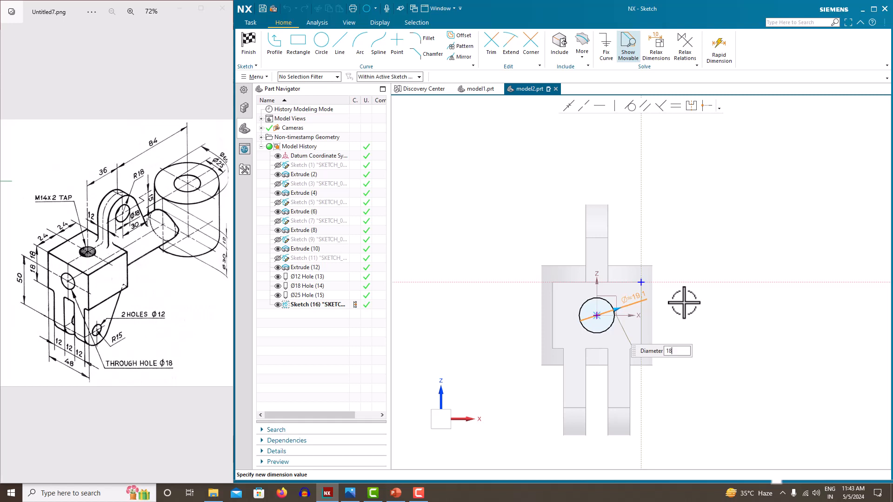
key("Return")
right_click(679, 218)
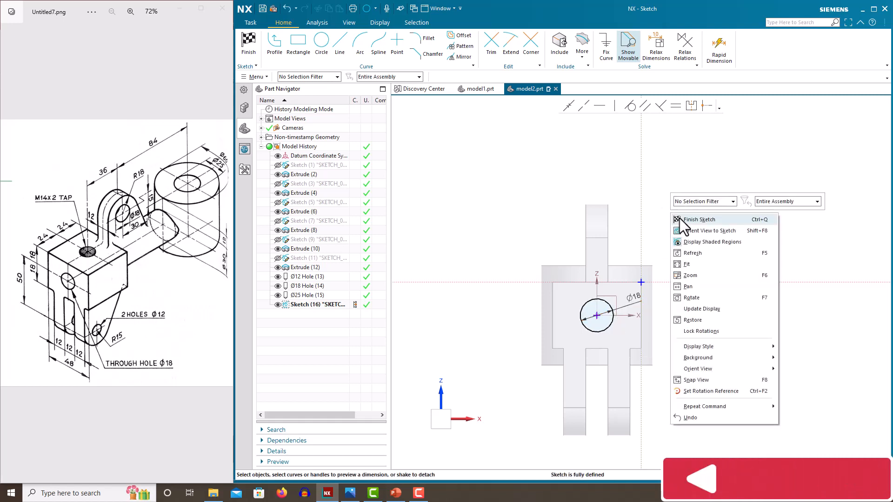
left_click(680, 219)
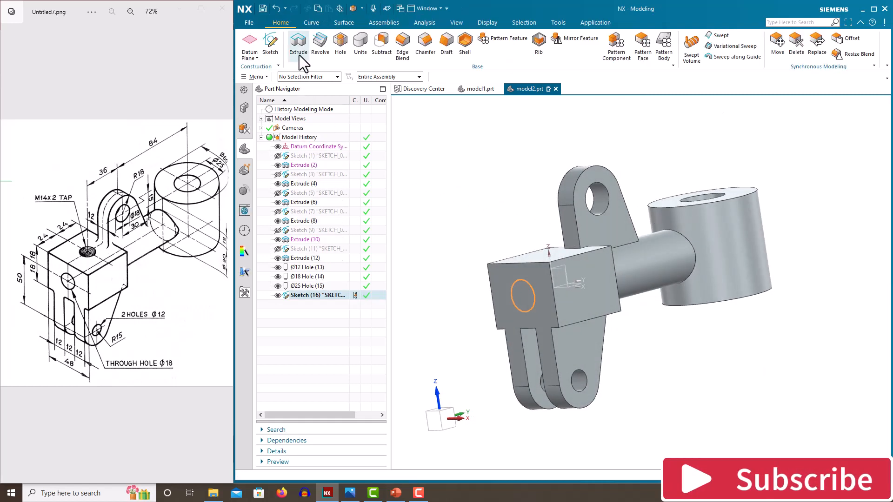
- Extrude the 18 mm circle into the block as a Subtract cut with the end limit Through All
left_click(298, 44)
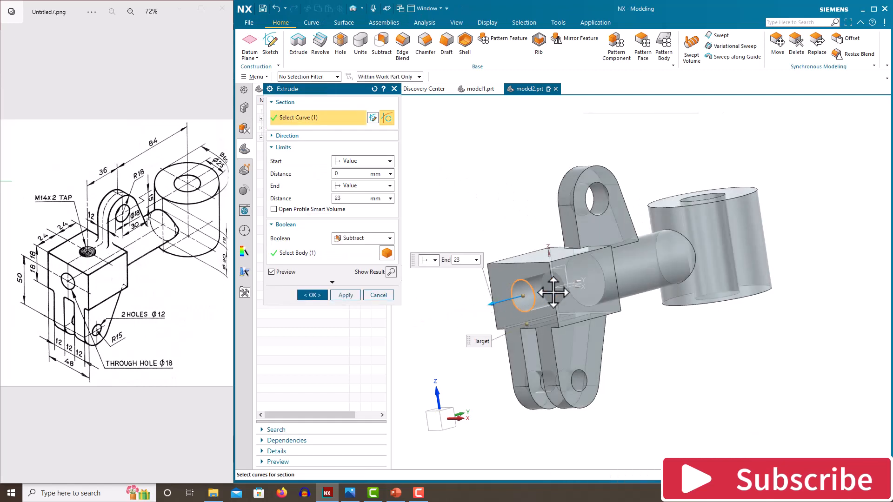
left_click_drag(553, 292, 586, 279)
left_click(356, 238)
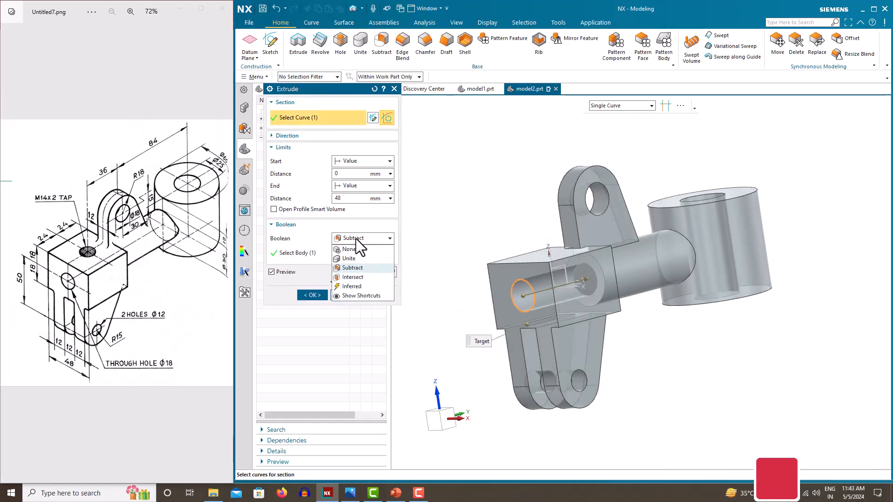
left_click(355, 268)
left_click(350, 186)
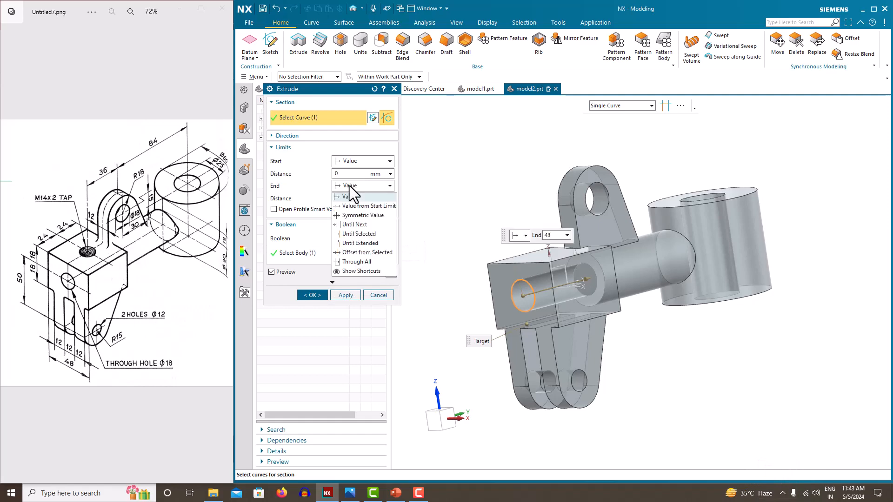
left_click(362, 263)
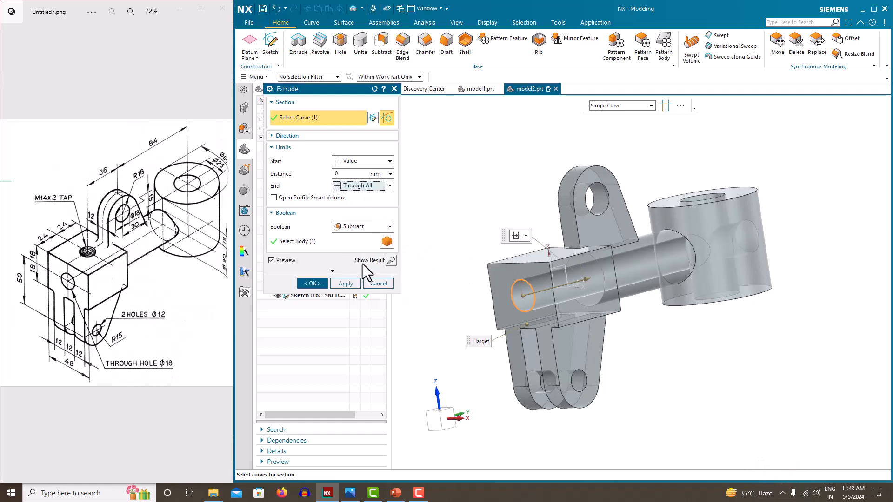
left_click(321, 284)
middle_click_drag(452, 236, 442, 272)
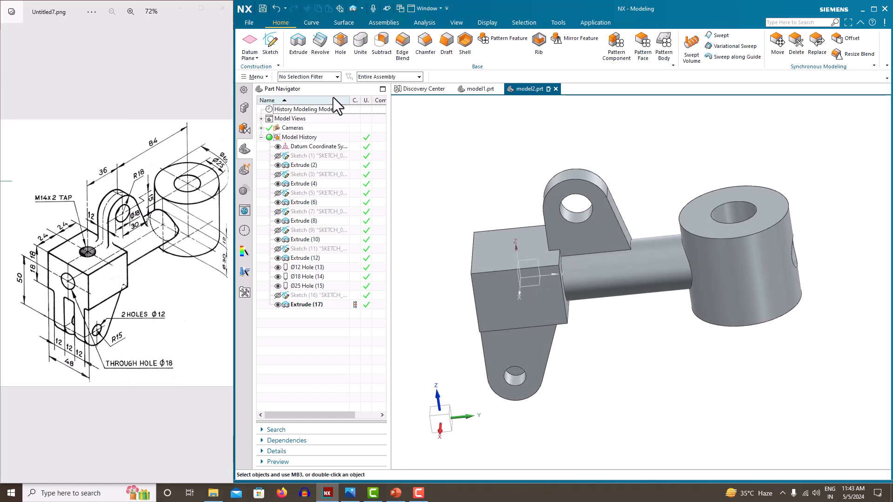
- Start a sketch on the block's top face and draw a circle about 17.7 mm in diameter at its centre
left_click(274, 49)
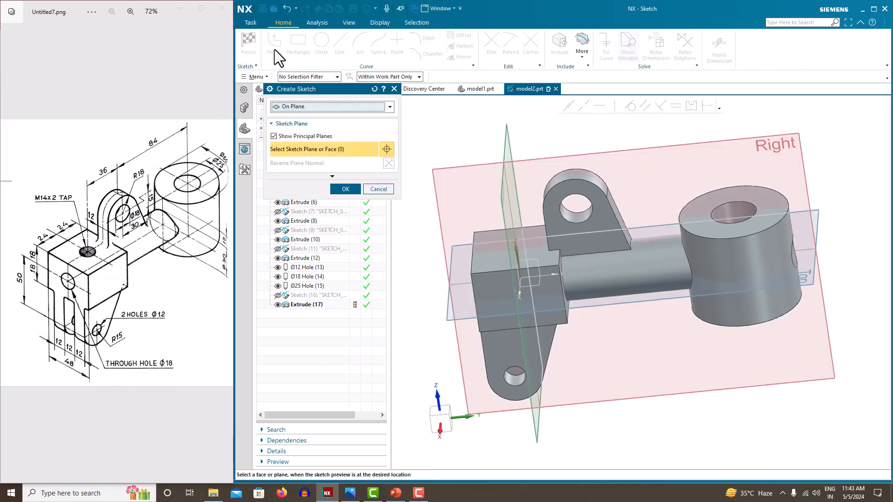
left_click(475, 255)
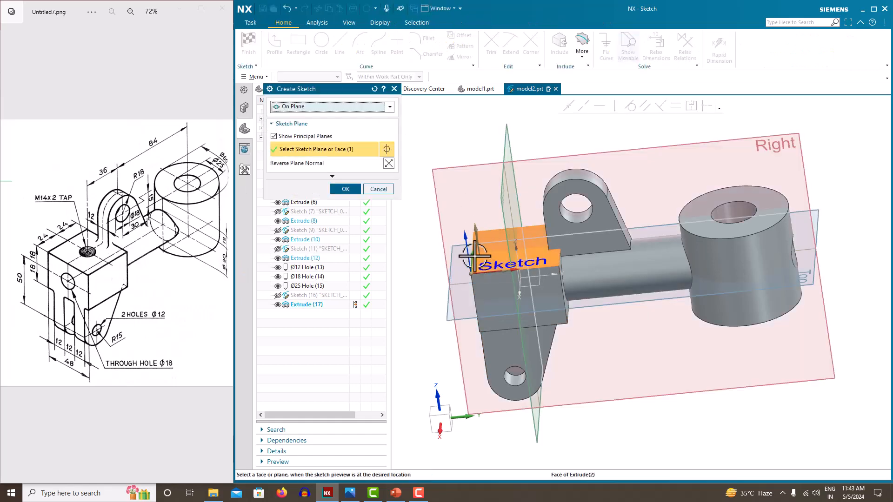
left_click(354, 190)
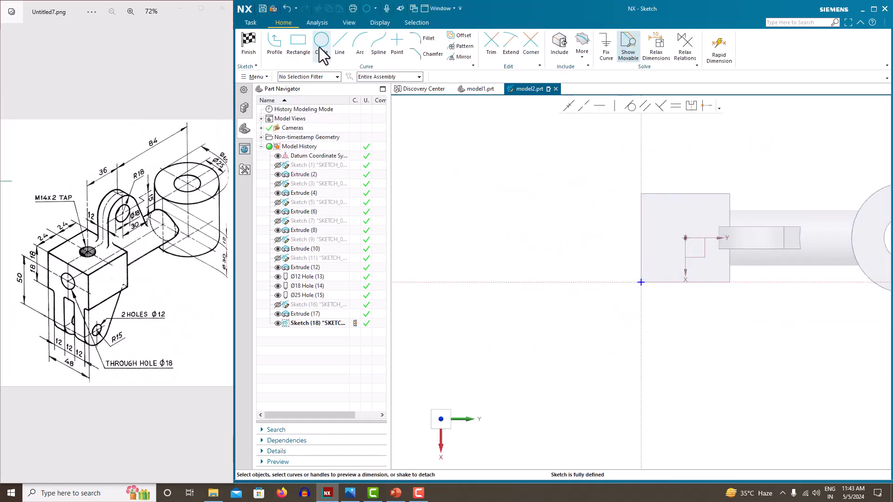
left_click(320, 46)
left_click(686, 238)
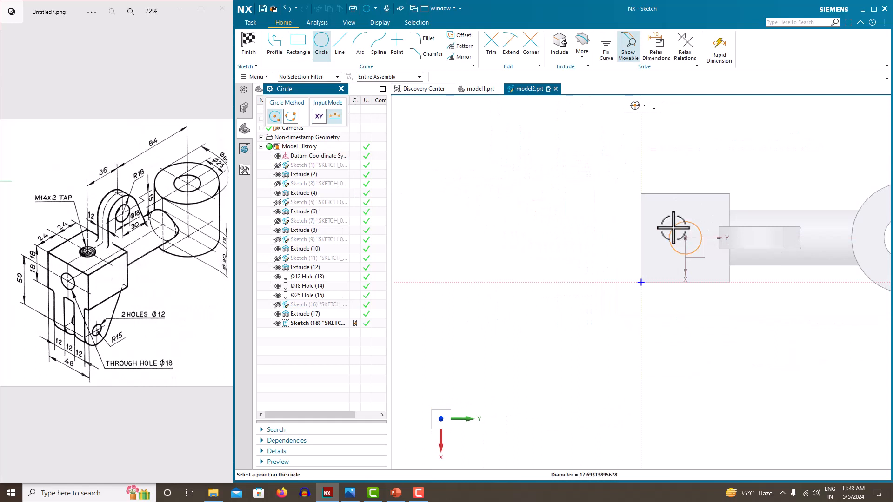
left_click(674, 227)
key("Escape")
- Set the top-face circle's diameter to 14 mm and finish the sketch
scroll(691, 217, "up", 3)
left_click(698, 229)
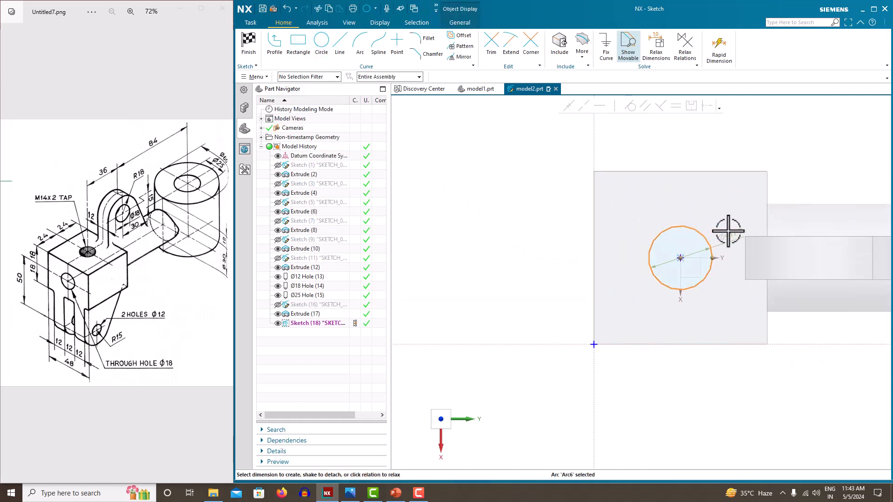
left_click(734, 231)
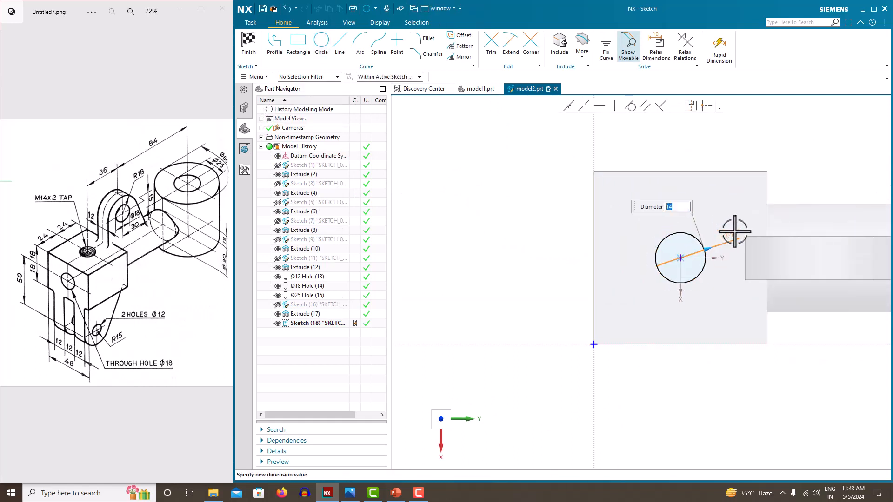
key("Return")
scroll(431, 263, "down", 3)
right_click(514, 182)
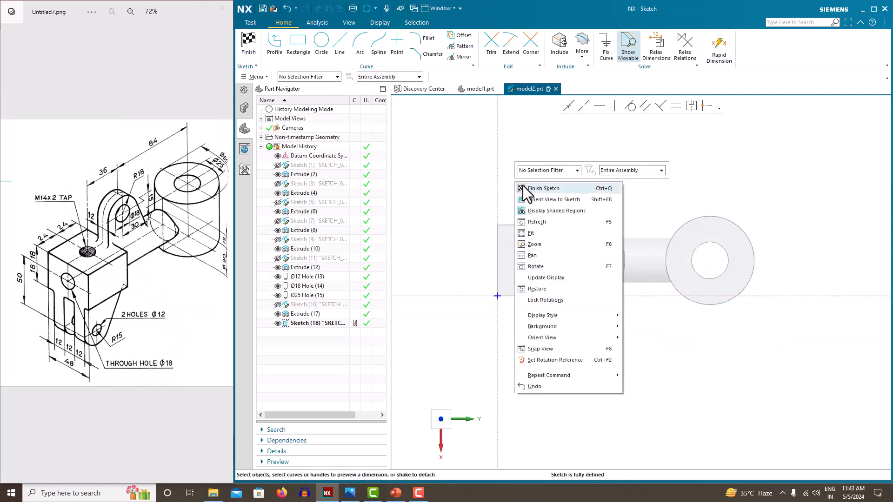
left_click(523, 184)
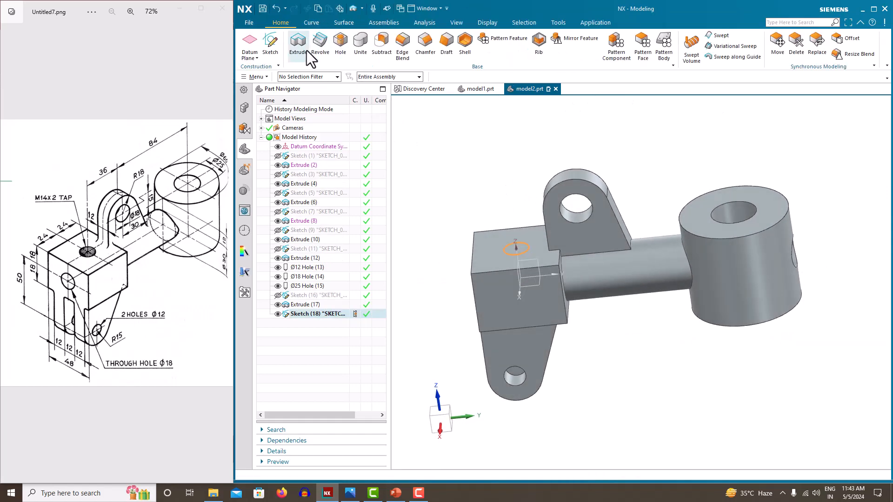
- Extrude the 14 mm circle down into the block as a Subtract cut with the end limit Until Next, and hide its sketch
left_click(305, 49)
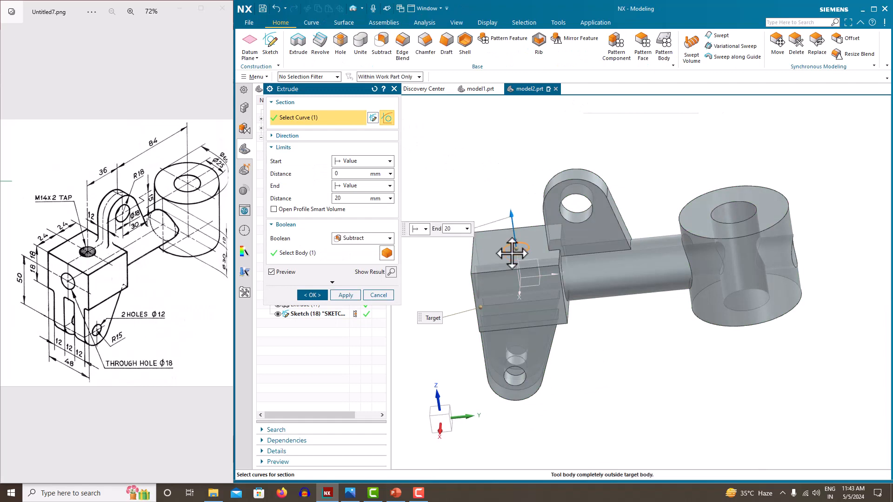
left_click_drag(512, 253, 514, 295)
left_click(357, 185)
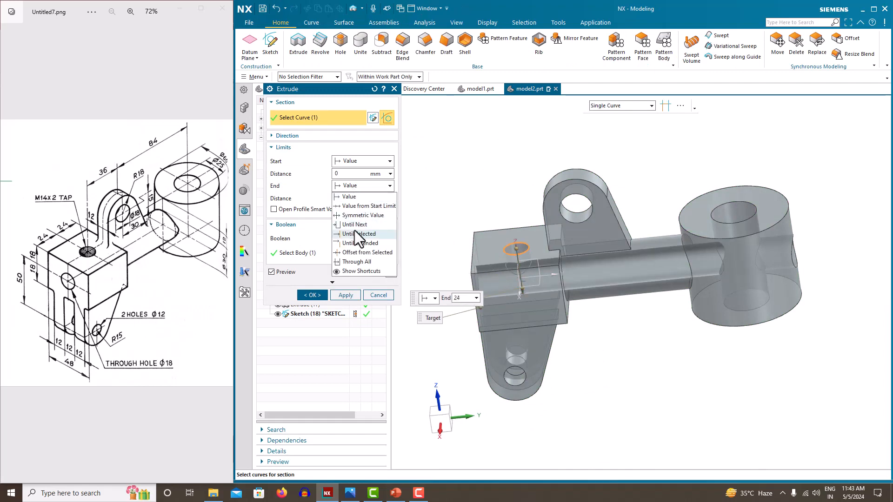
left_click(356, 243)
middle_click_drag(549, 314, 577, 277)
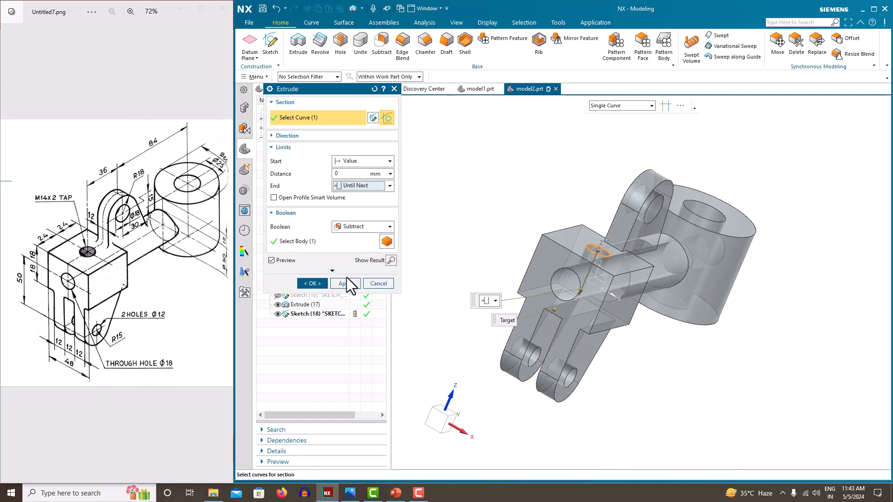
left_click(313, 283)
middle_click_drag(495, 315, 587, 331)
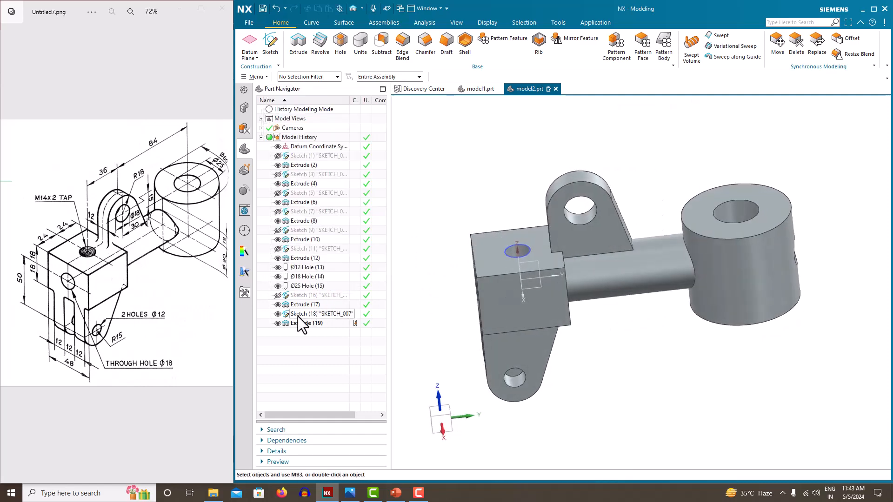
scroll(490, 243, "up", 2)
middle_click_drag(490, 243, 515, 291)
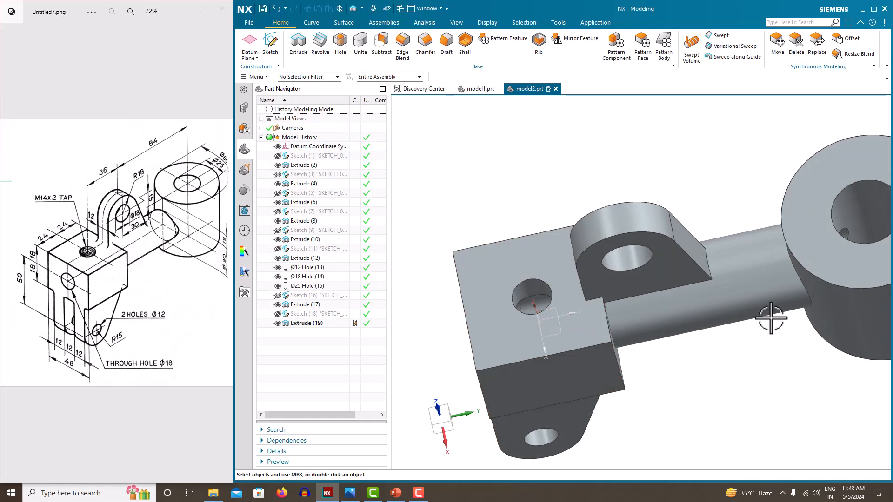
- Add a Detailed Metric Coarse thread, size M16 x 2 with the Full thread limit, to the hole in the block's top face
left_click(254, 78)
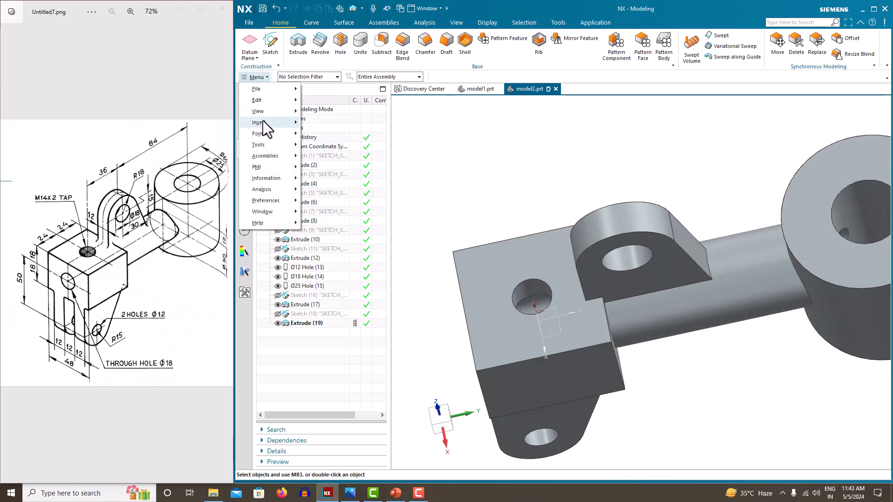
mouse_move(263, 123)
mouse_move(342, 215)
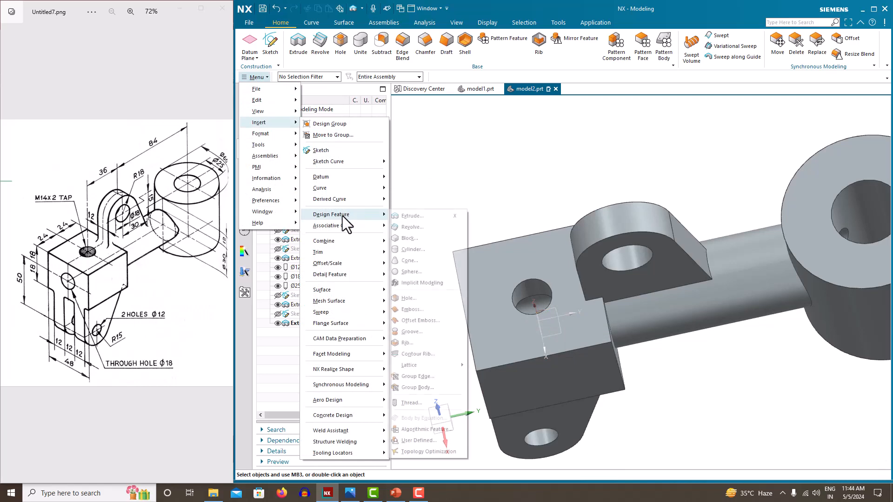
left_click(409, 403)
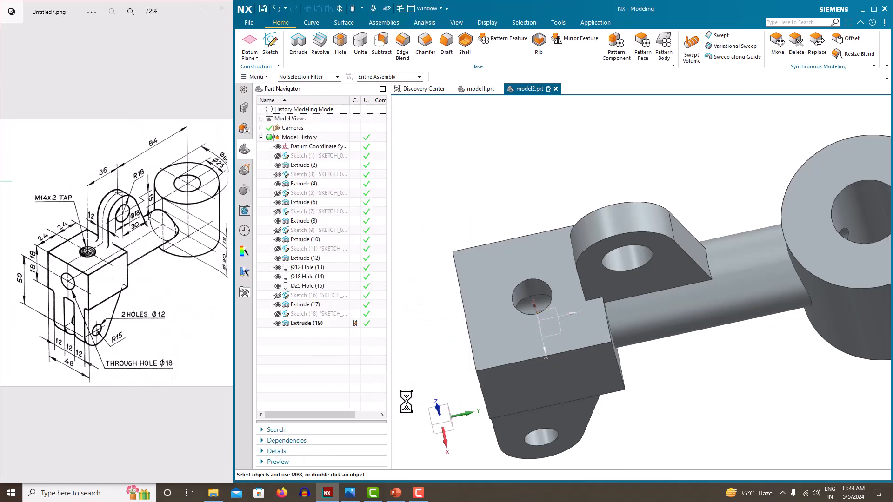
left_click(532, 289)
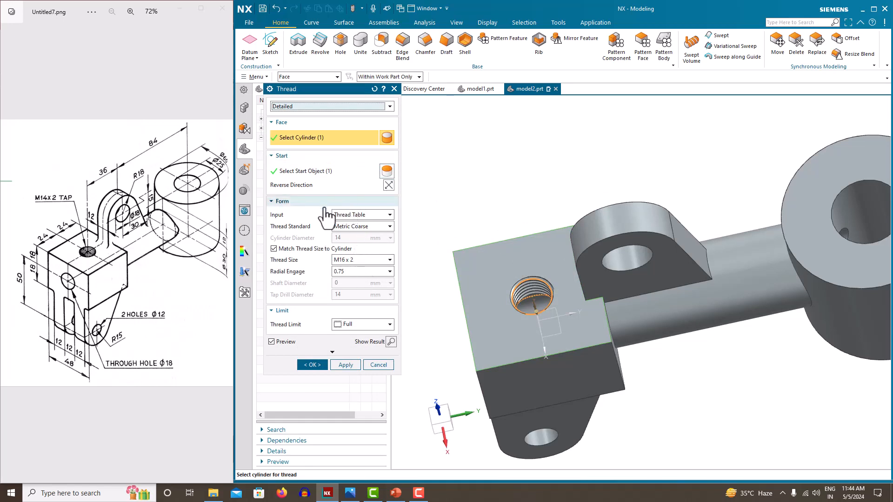
left_click(353, 263)
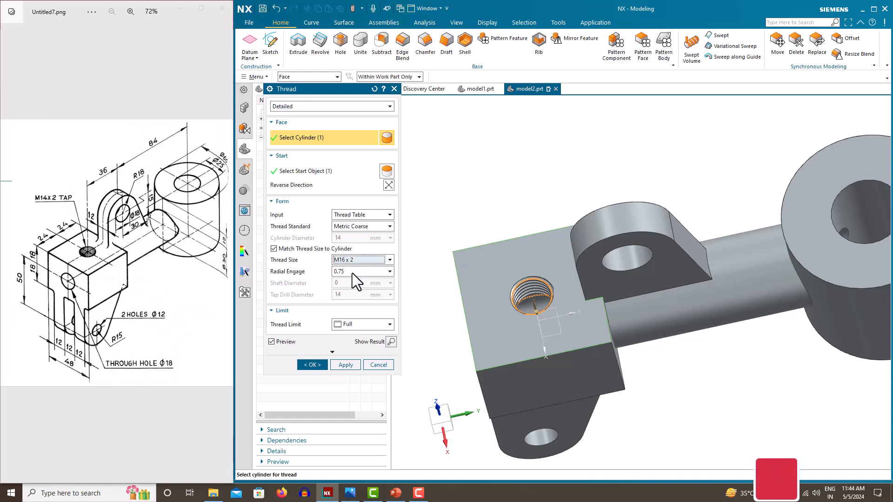
left_click(317, 367)
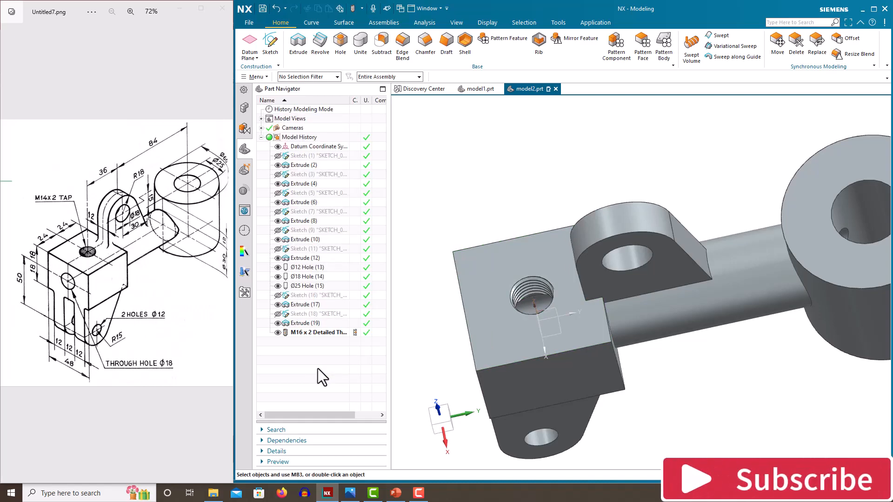
- Inspect the threaded hole and orient the whole bracket to the isometric view
middle_click_drag(521, 298, 479, 175)
right_click(456, 143)
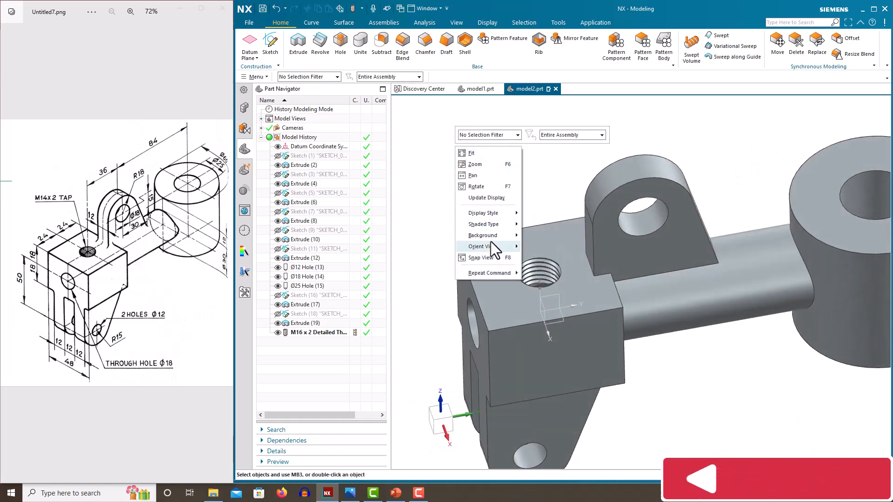
mouse_move(490, 243)
left_click(562, 257)
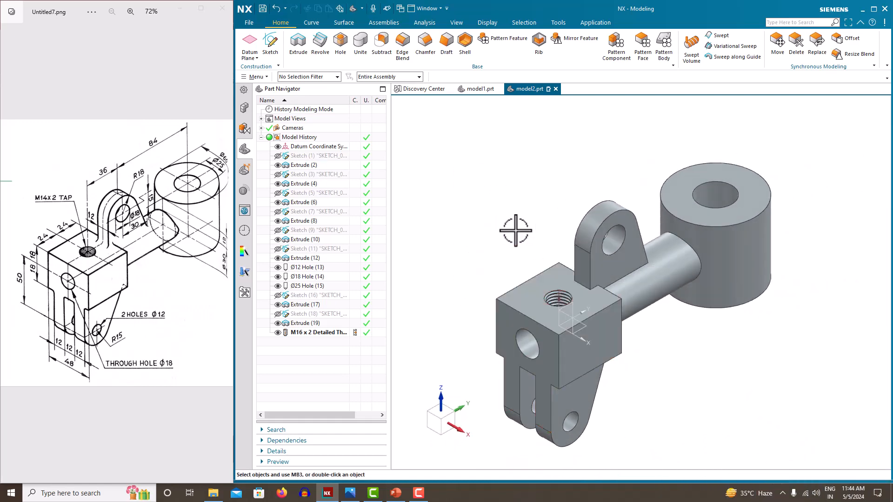